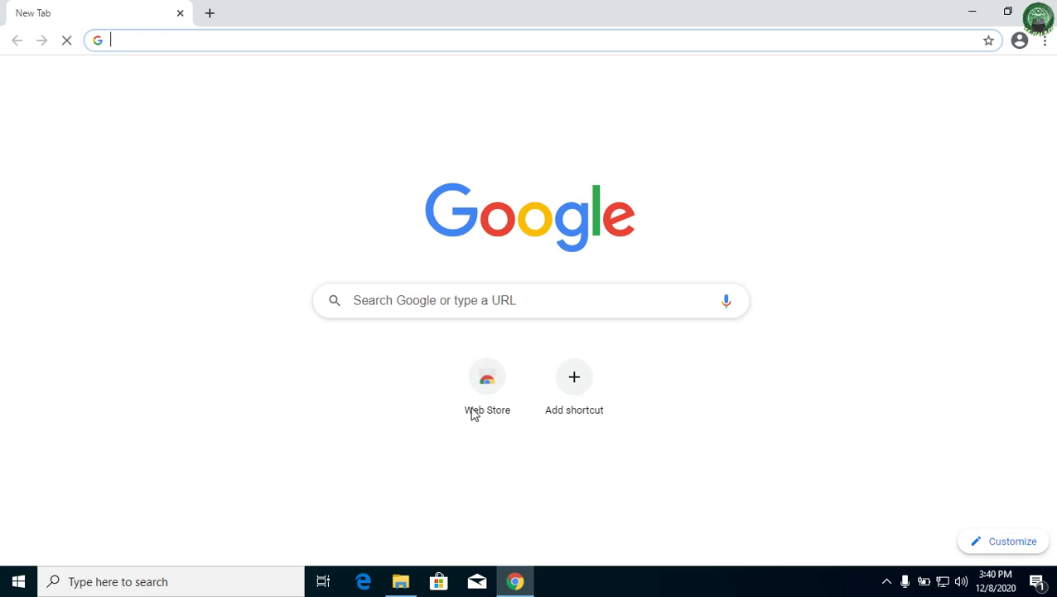
Search the web for "python download" and open the Python.org downloads page from the results
text(python)
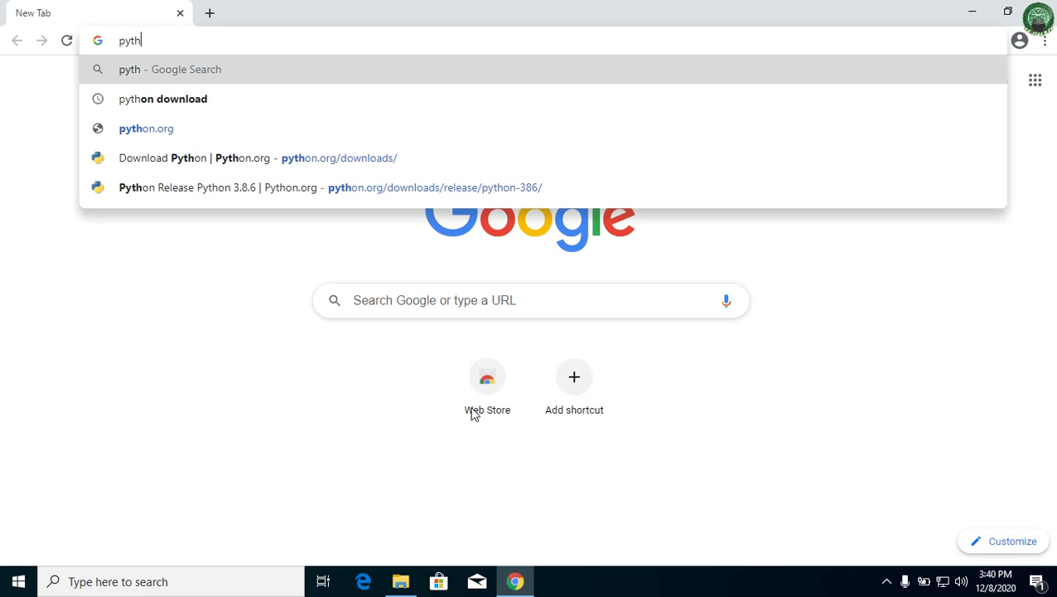
key(Down)
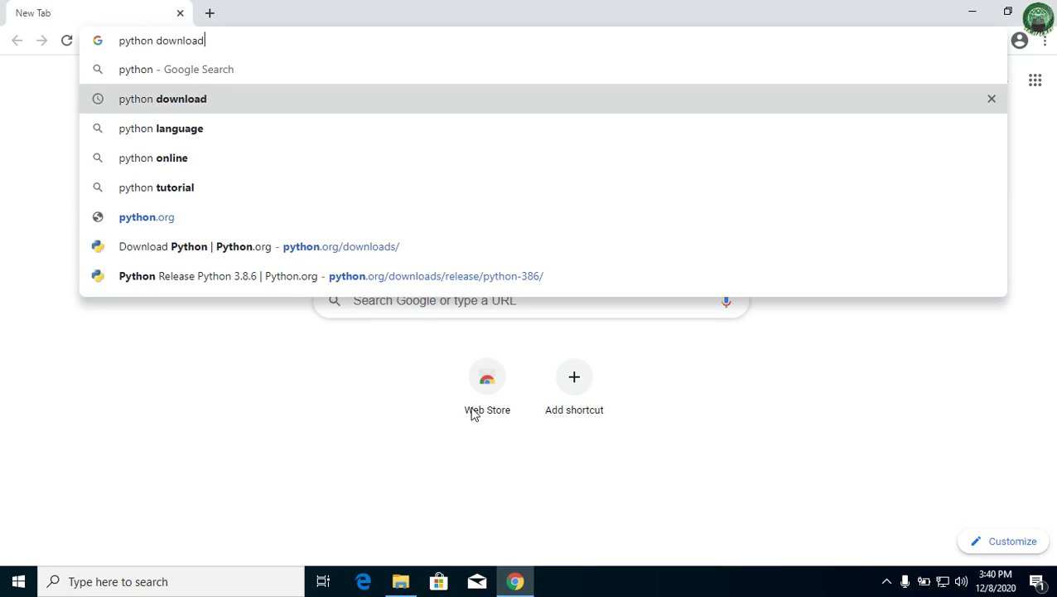
key(Return)
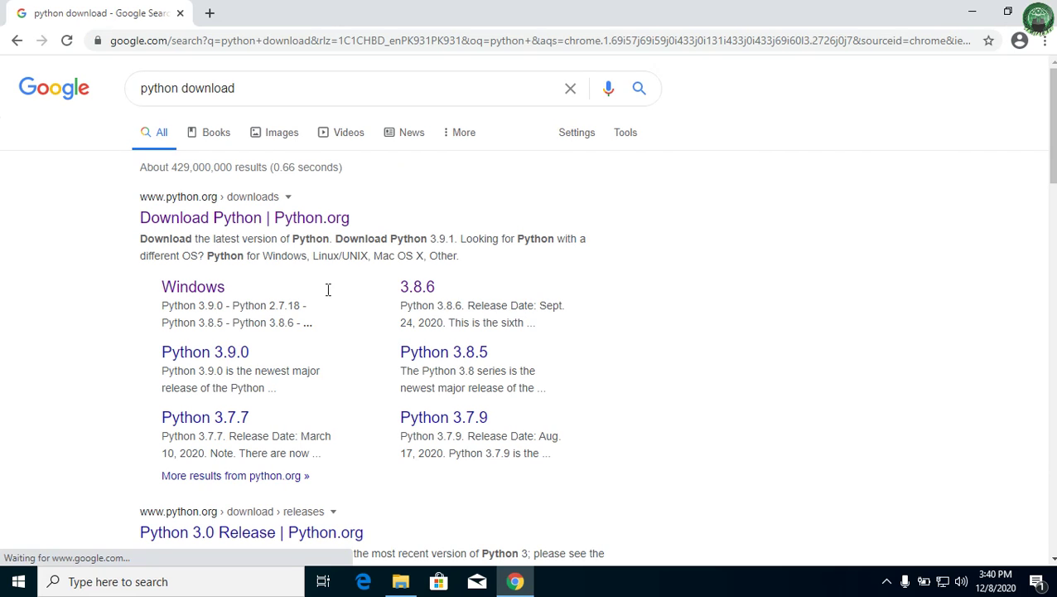
click(300, 219)
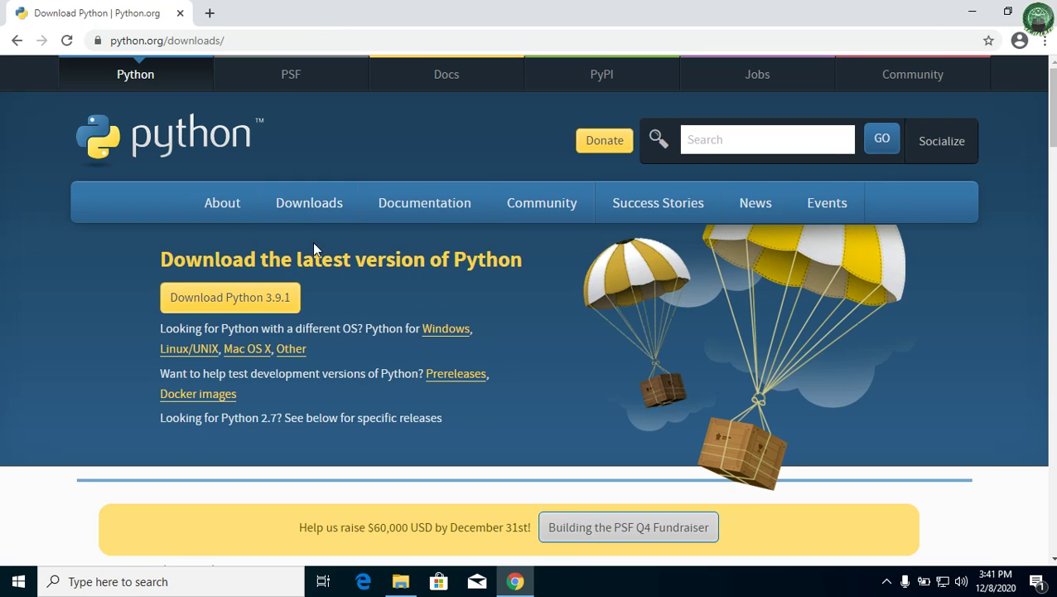
mouse_move(301, 221)
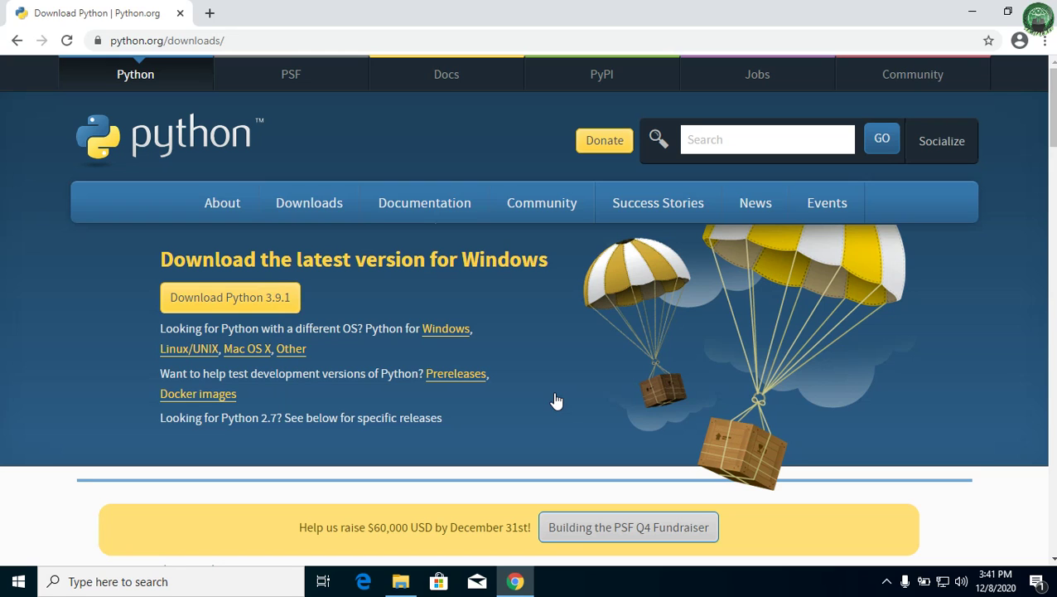
Open the Python 3.8.6 release page from the list of specific releases and go to its Files table
scroll(556, 402, down, 6)
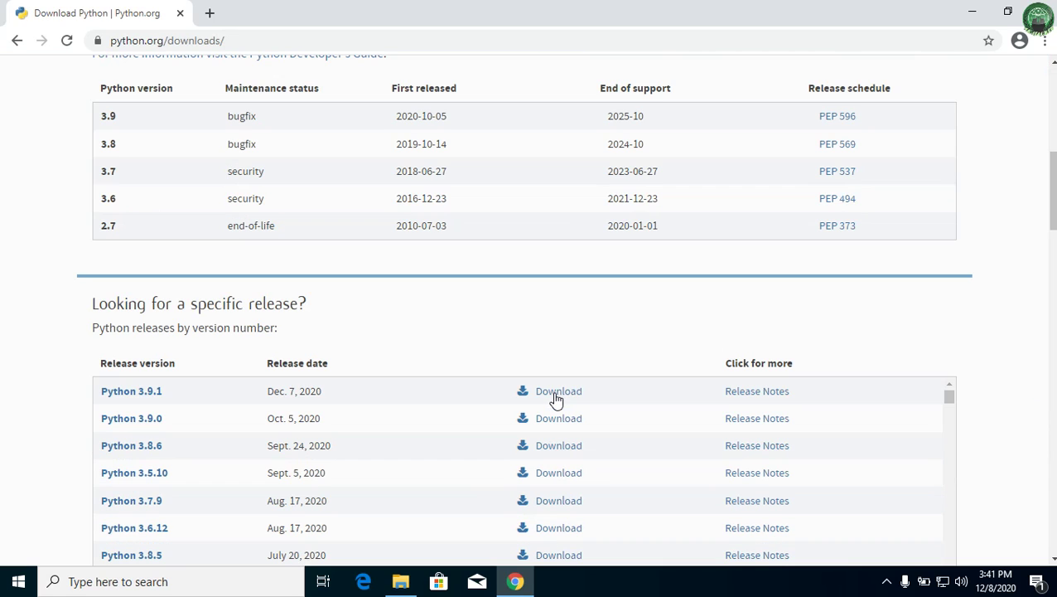
scroll(556, 401, down, 5)
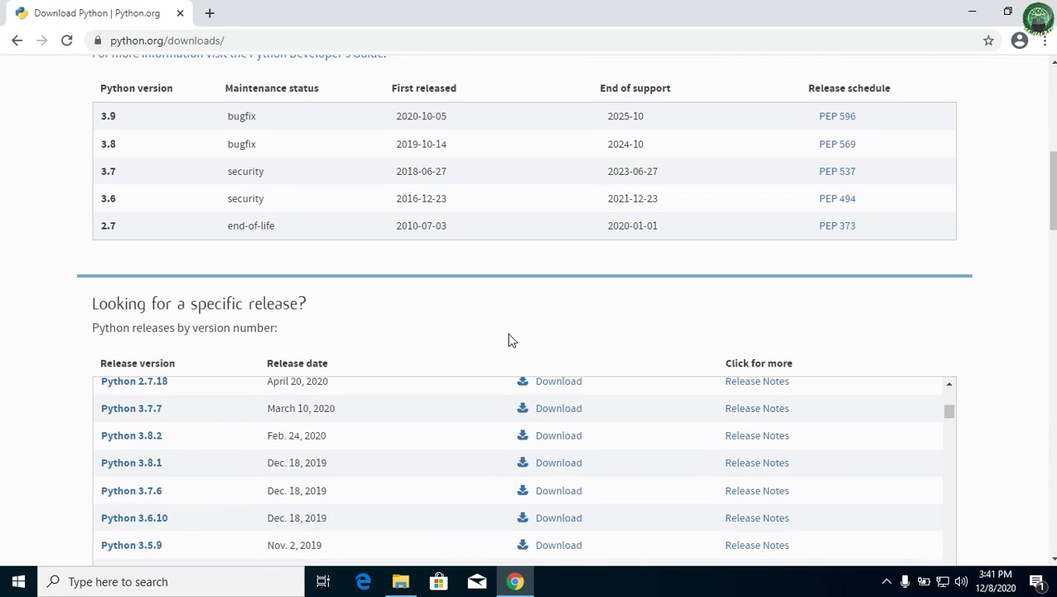
scroll(507, 338, down, 2)
scroll(510, 340, down, 2)
scroll(481, 273, up, 5)
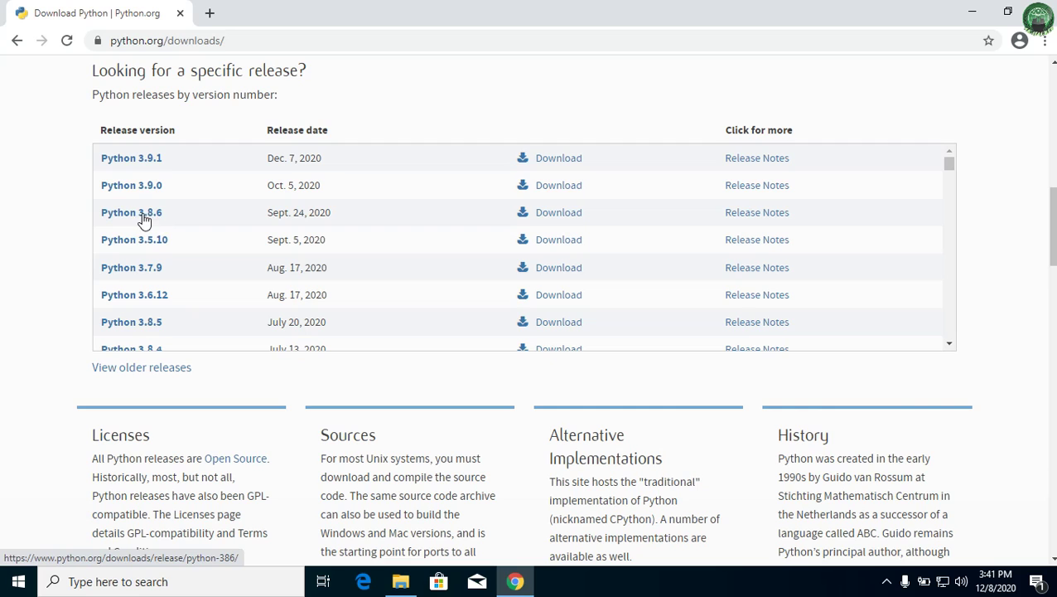
click(541, 218)
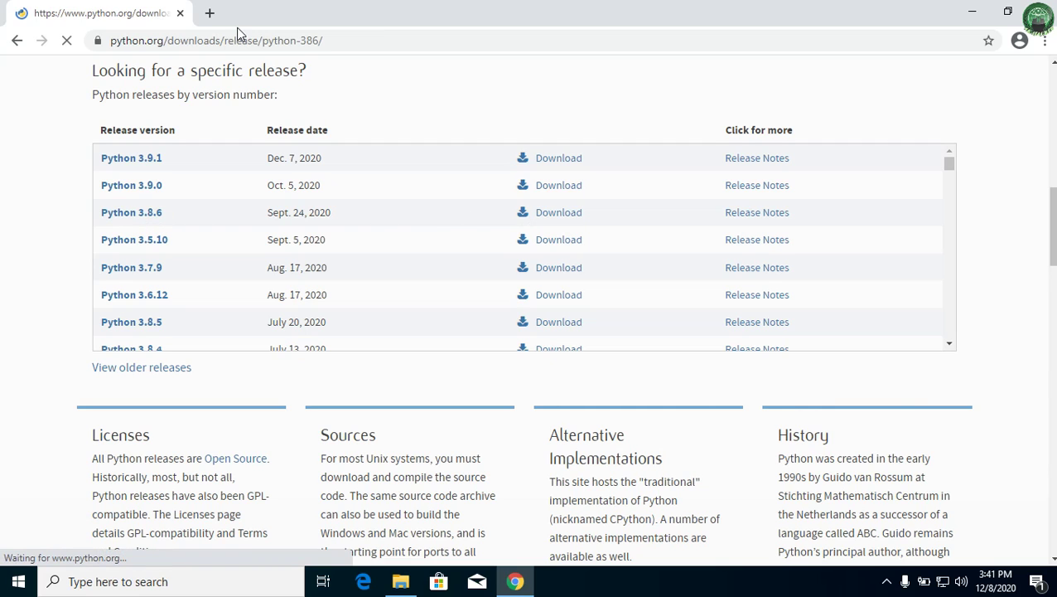
scroll(276, 354, down, 20)
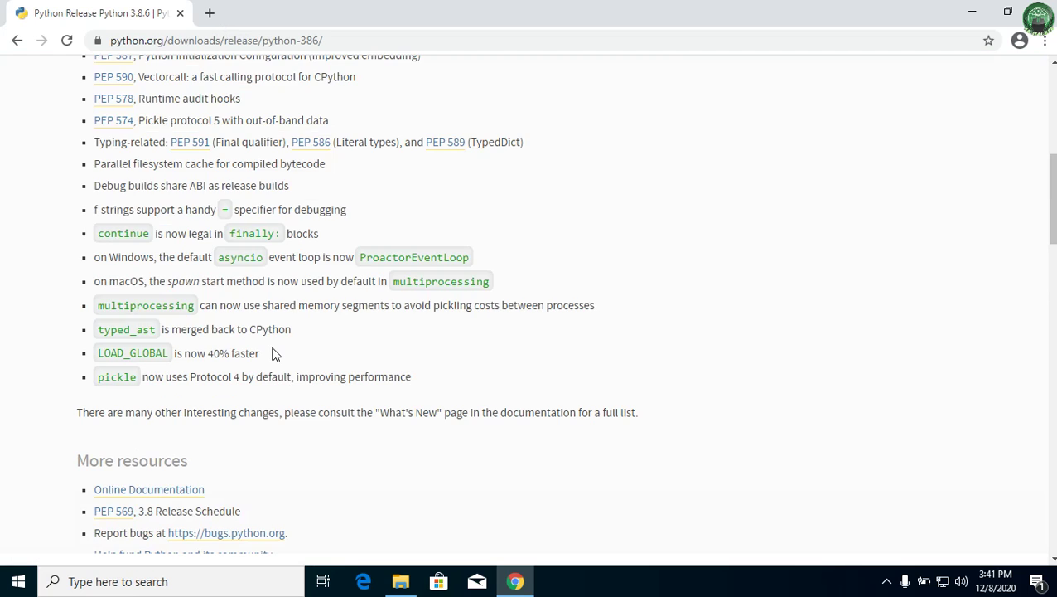
scroll(276, 354, up, 5)
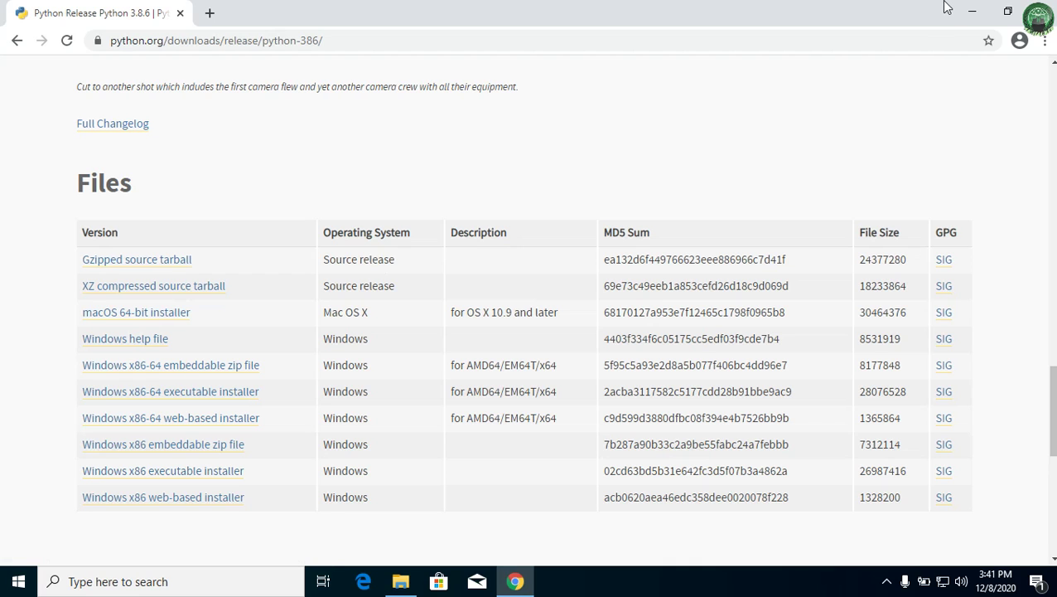
Check the computer's system type in the This PC properties, and return to the Python 3.8.6 files page in Chrome
click(972, 12)
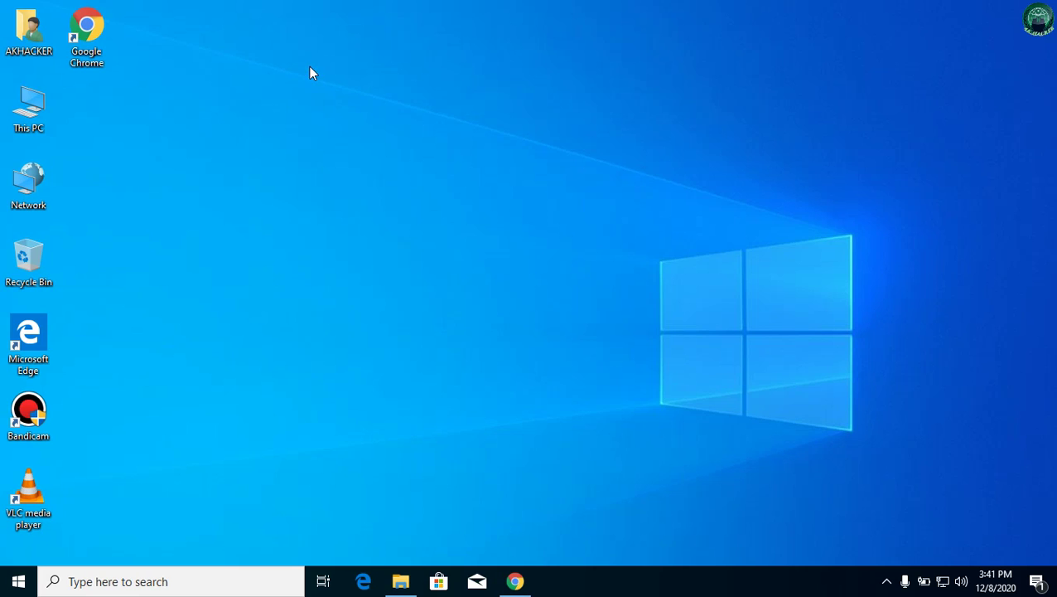
right_click(11, 117)
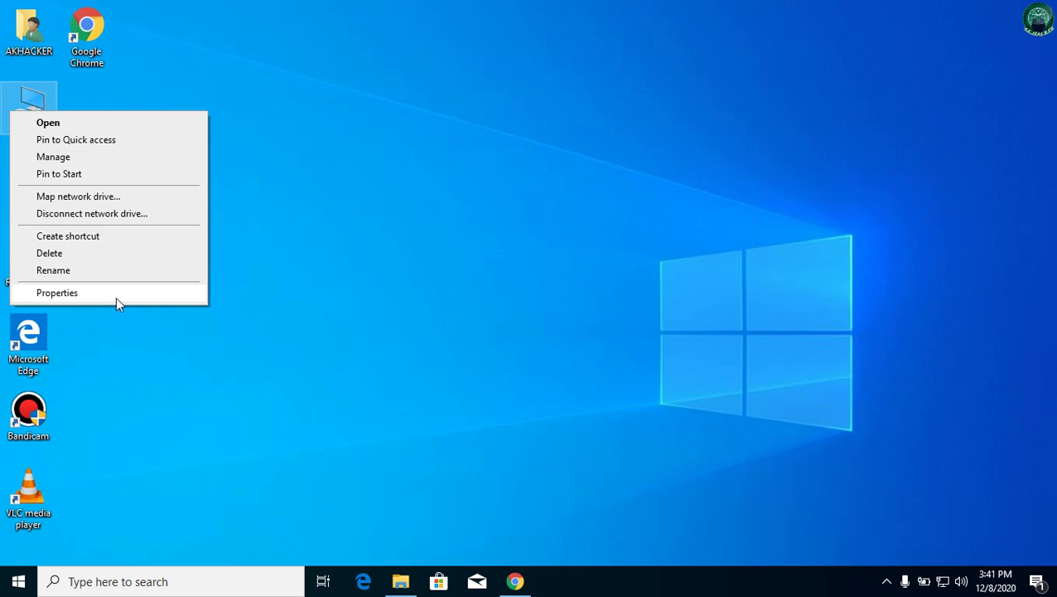
click(116, 297)
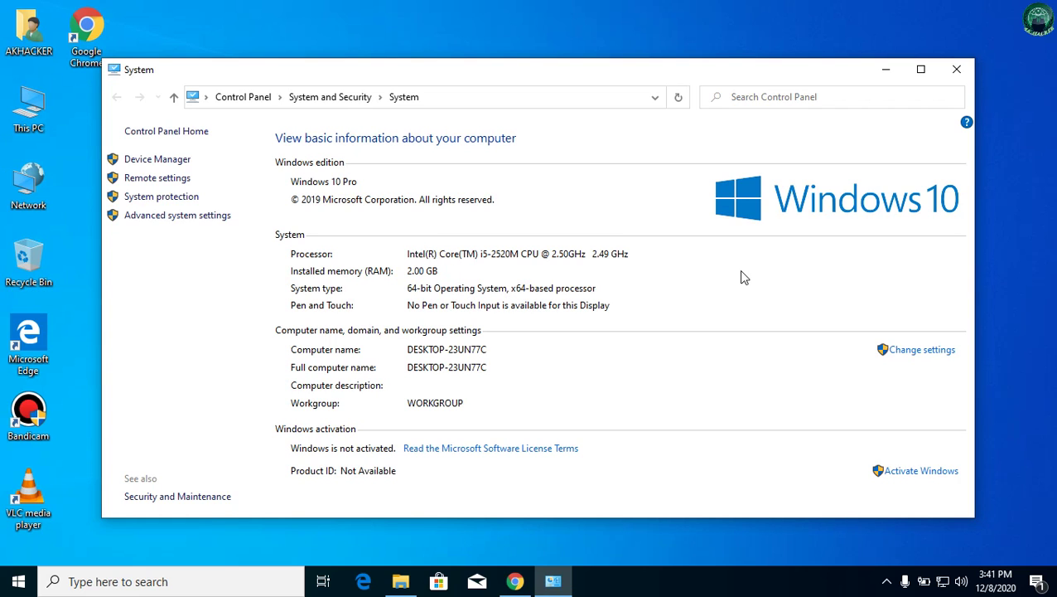
click(969, 71)
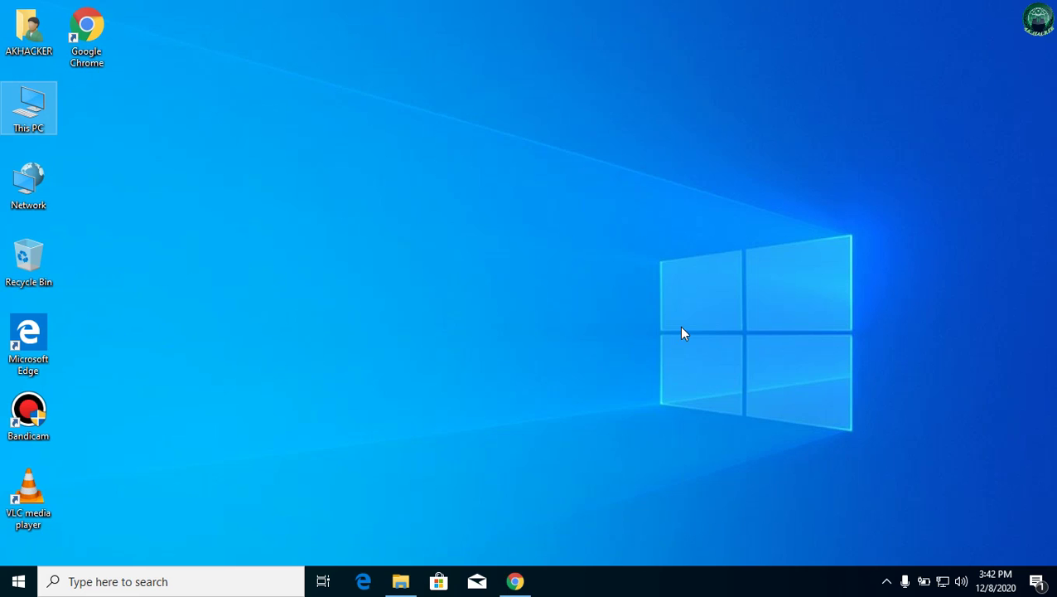
click(522, 583)
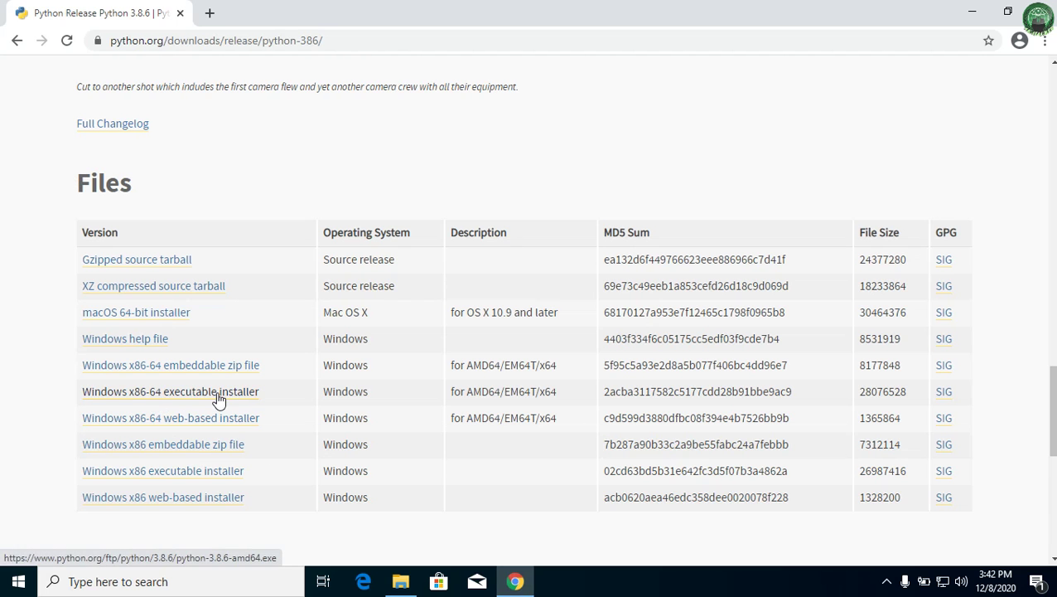
Search for "vs code download" in a new browser tab and open the Visual Studio Code download page
click(210, 12)
click(231, 37)
text(vs)
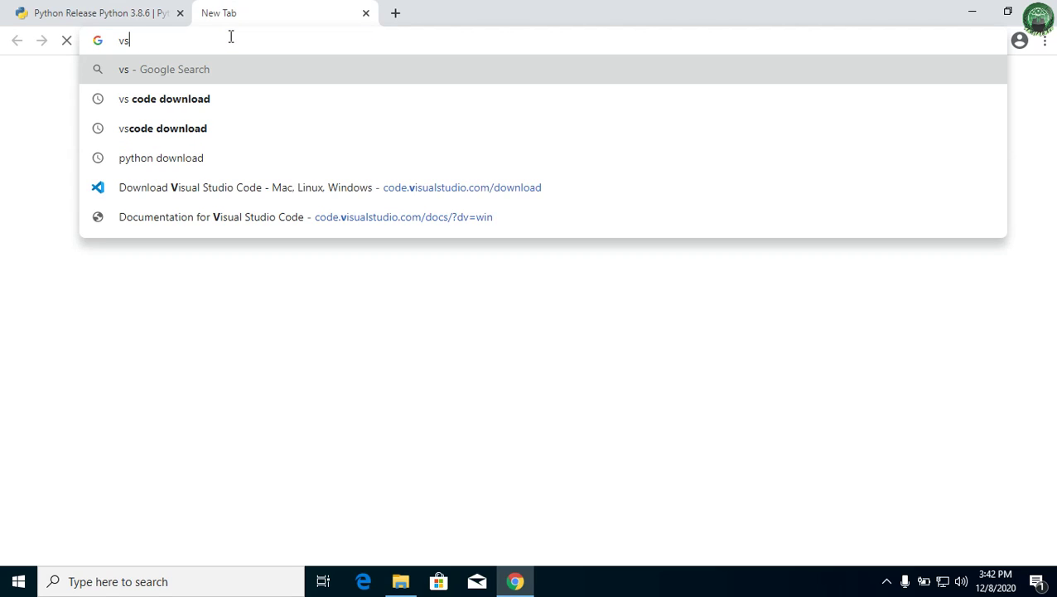
key(Down)
key(Return)
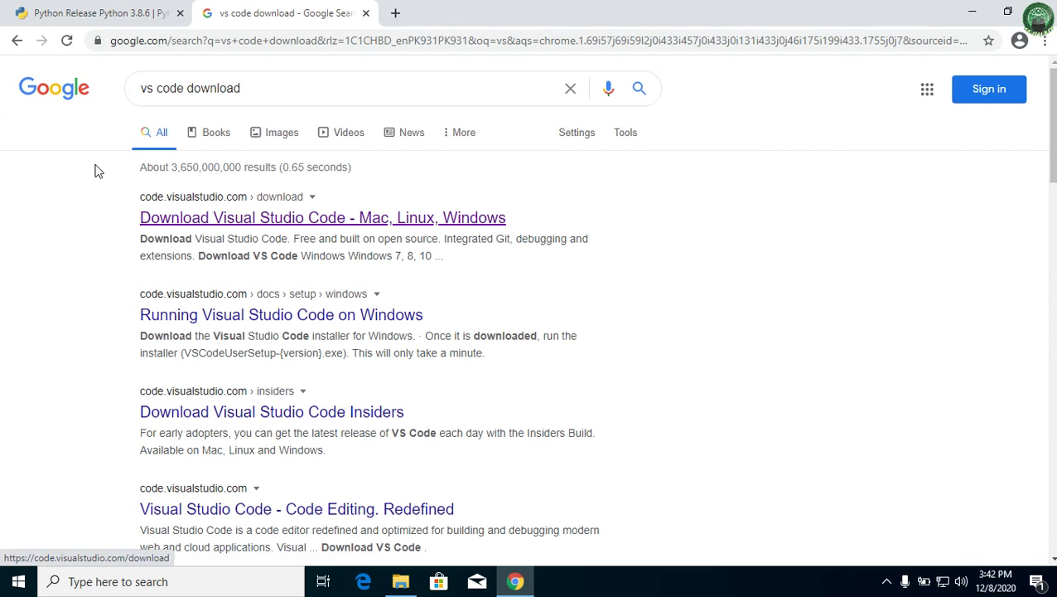
click(207, 223)
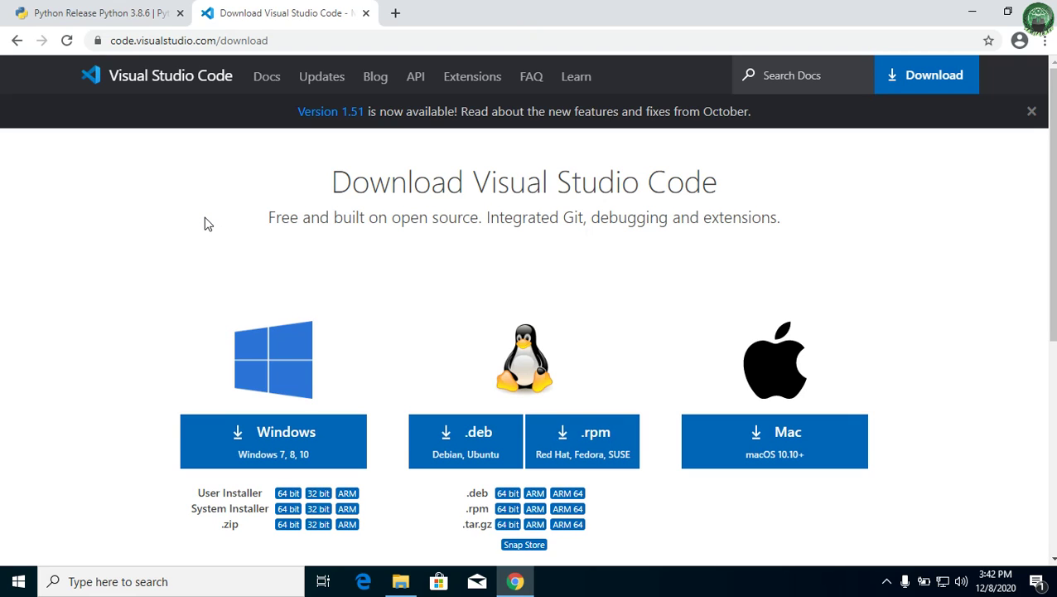
Examine the Visual Studio Code download options offered for Windows, Linux and Mac
scroll(208, 224, down, 5)
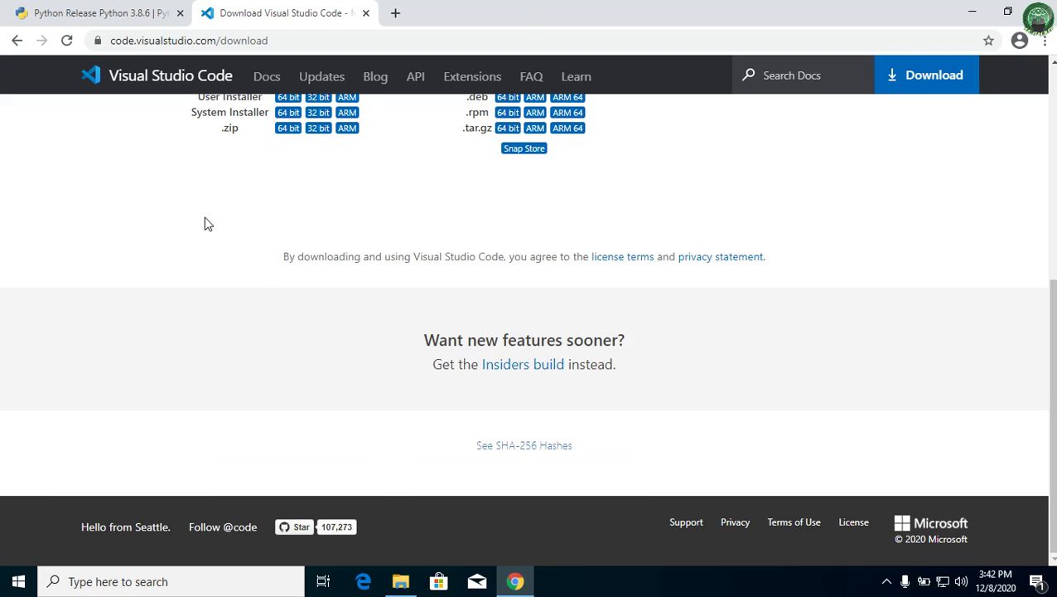
scroll(208, 223, up, 5)
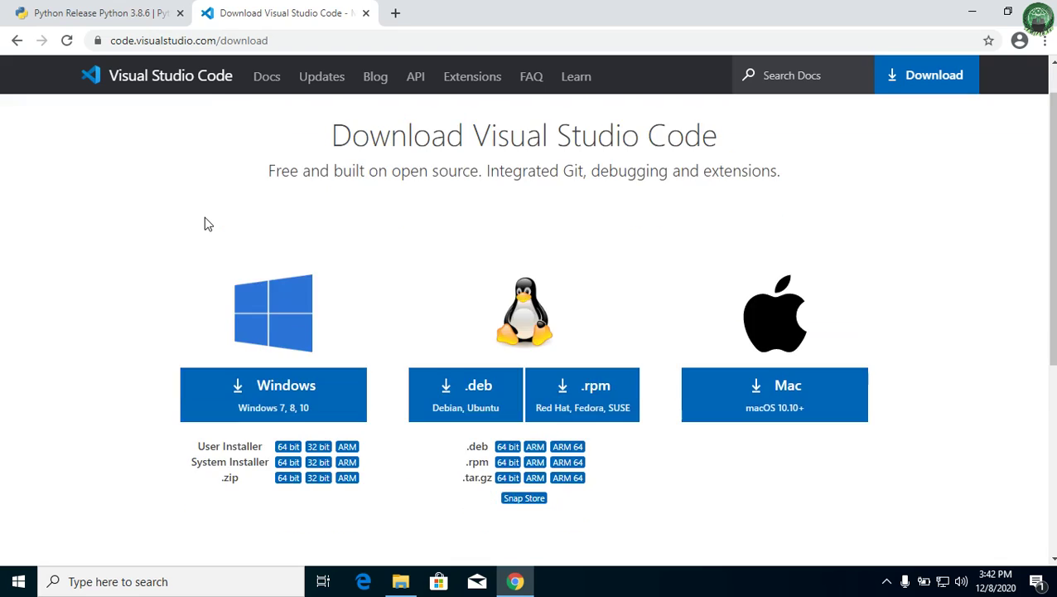
scroll(208, 223, down, 5)
scroll(208, 224, up, 5)
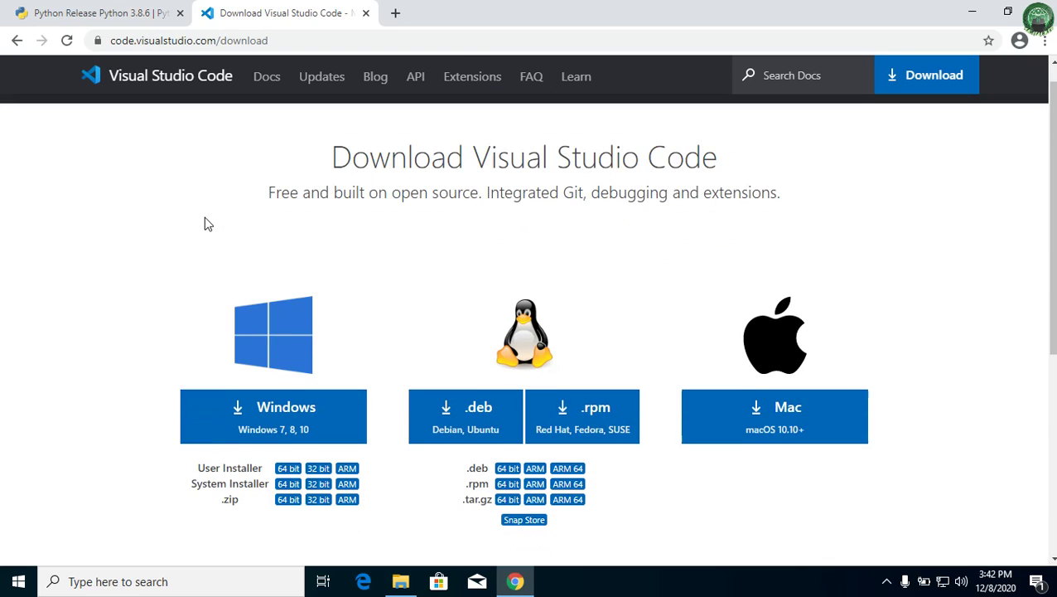
scroll(208, 224, down, 2)
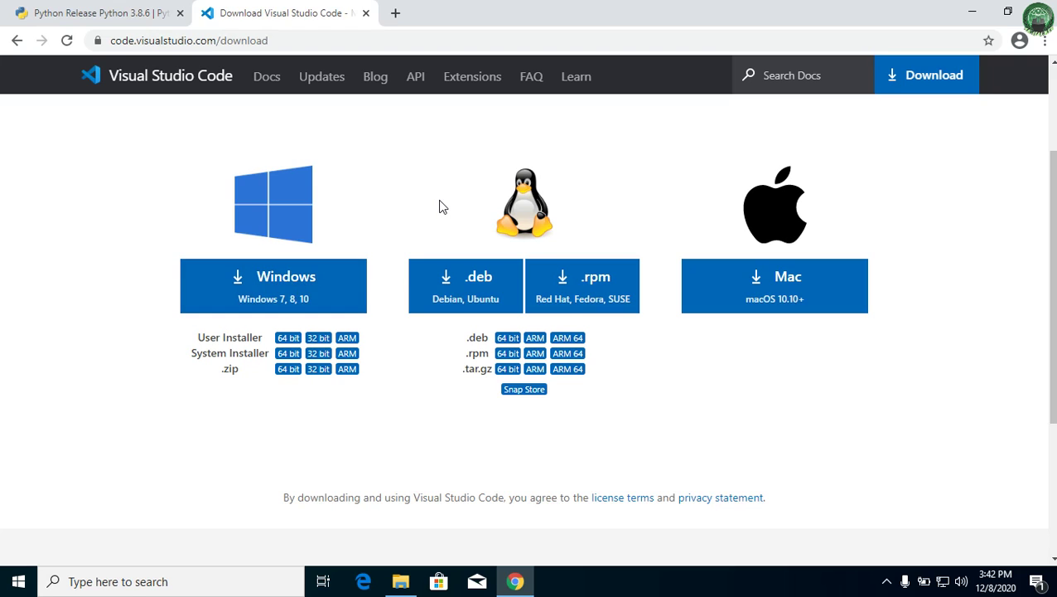
scroll(442, 206, down, 2)
scroll(442, 205, up, 5)
scroll(441, 205, down, 3)
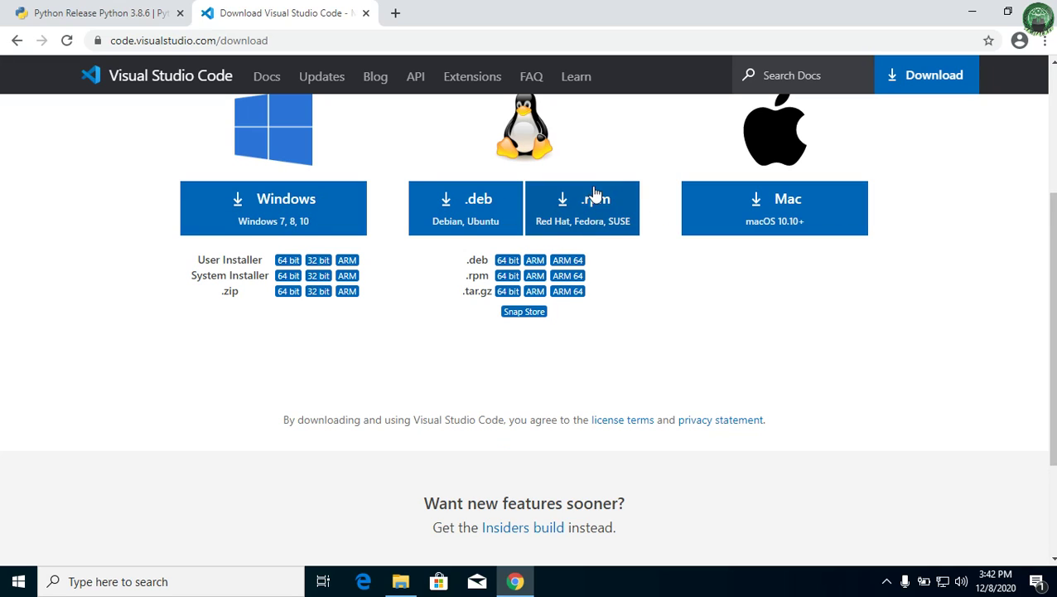
click(291, 231)
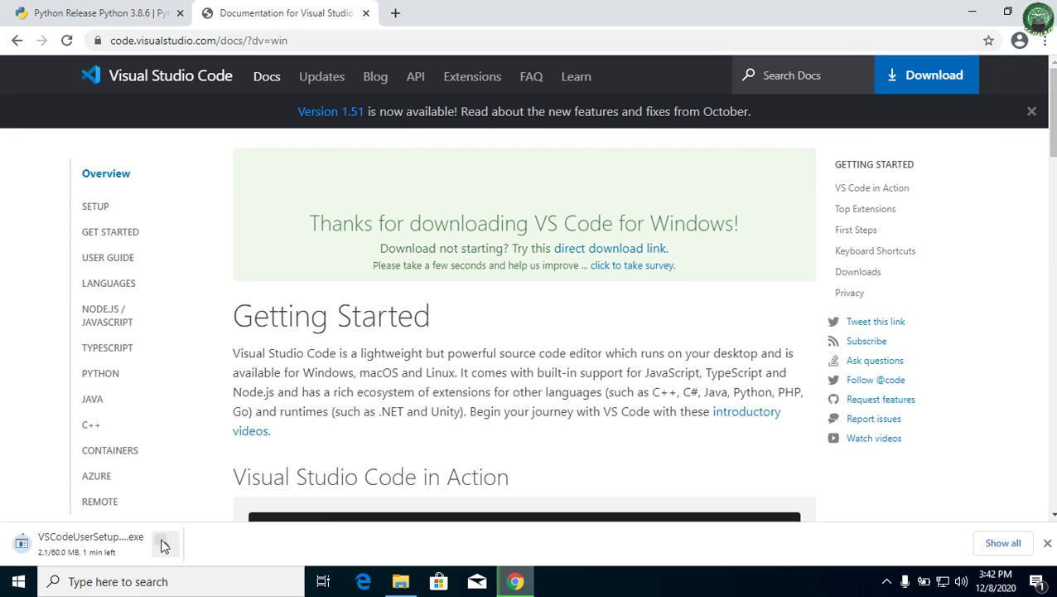
click(165, 543)
click(192, 520)
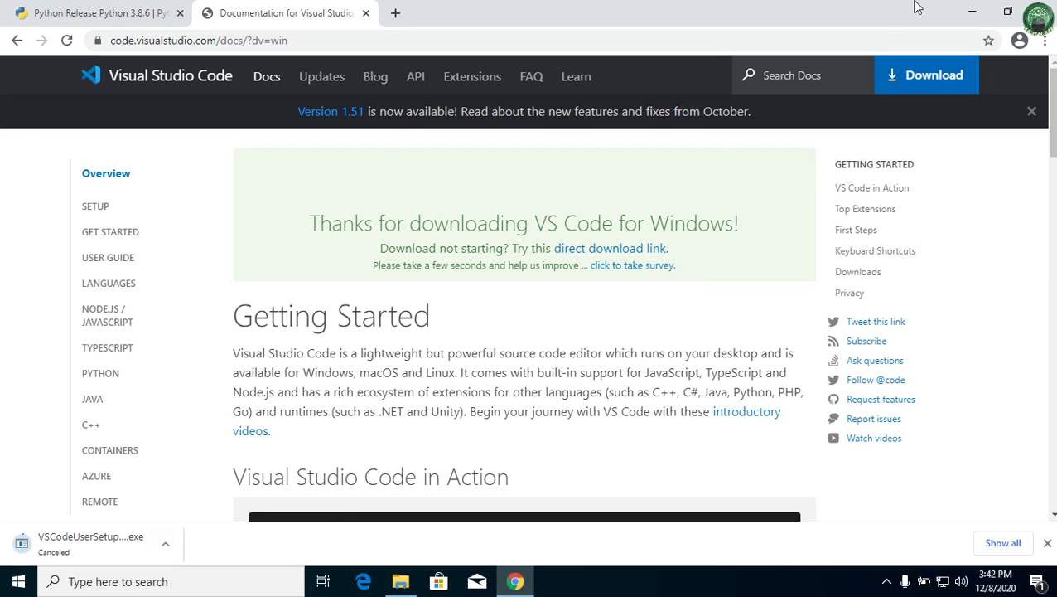
Close the browser and open the Downloads folder in File Explorer
click(1043, 12)
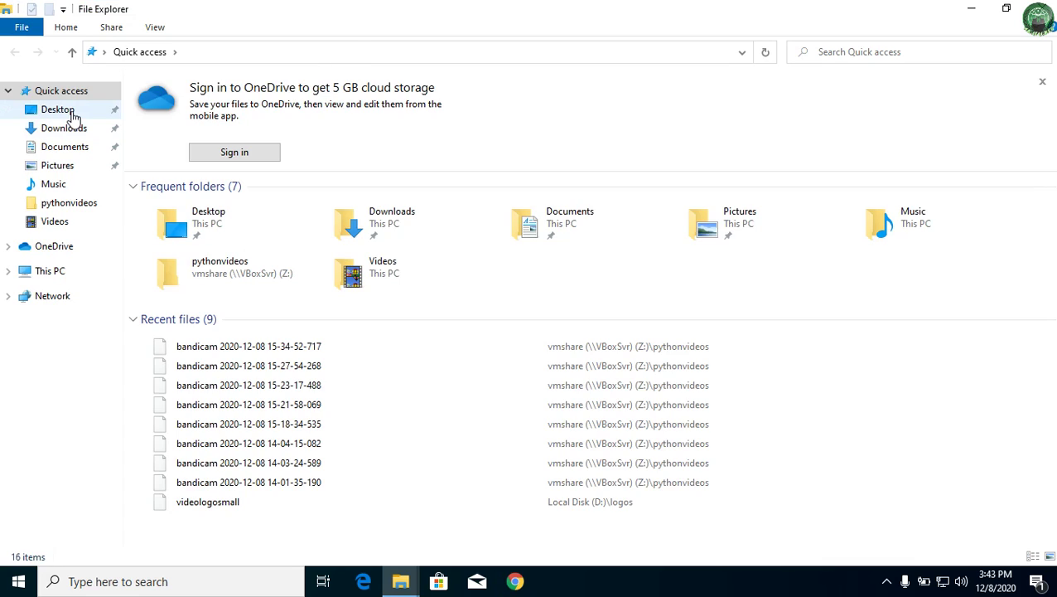
click(74, 119)
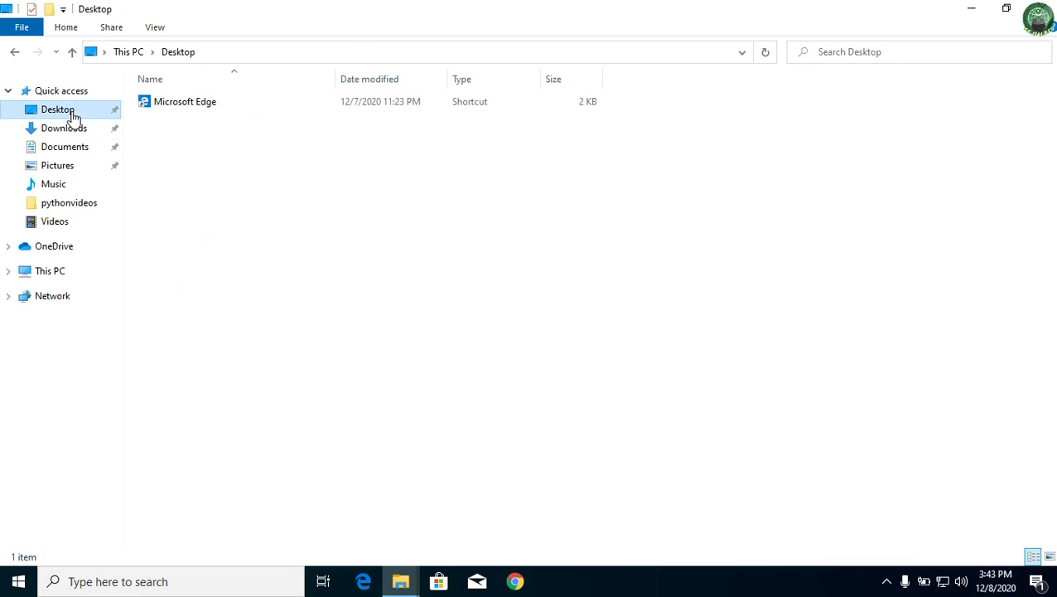
click(71, 130)
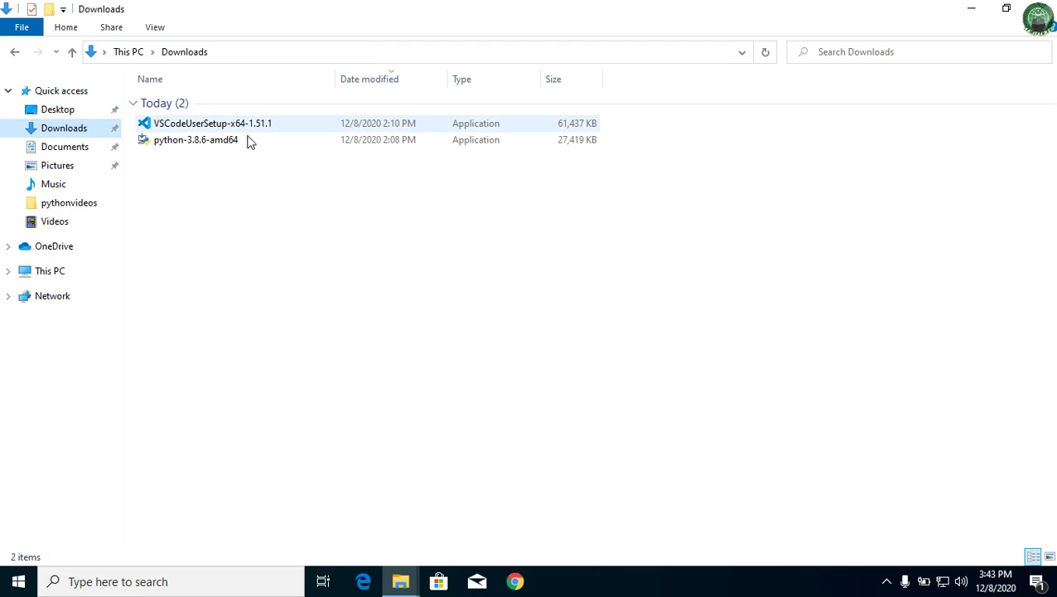
Run the python-3.8.6-amd64 installer and start the default installation with Python 3.8 added to PATH, minimizing the open windows
double_click(215, 136)
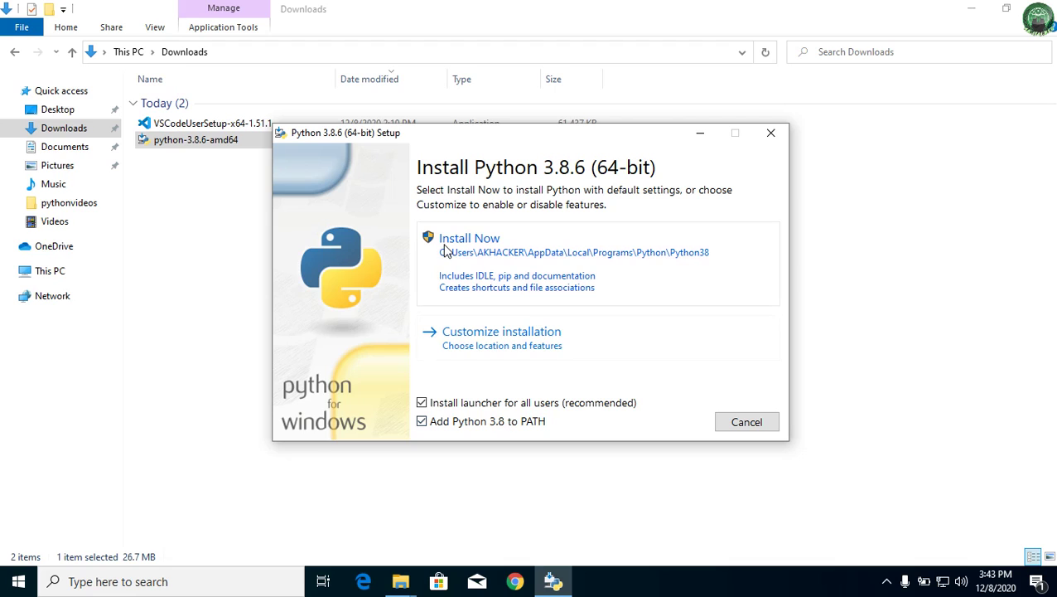
click(493, 246)
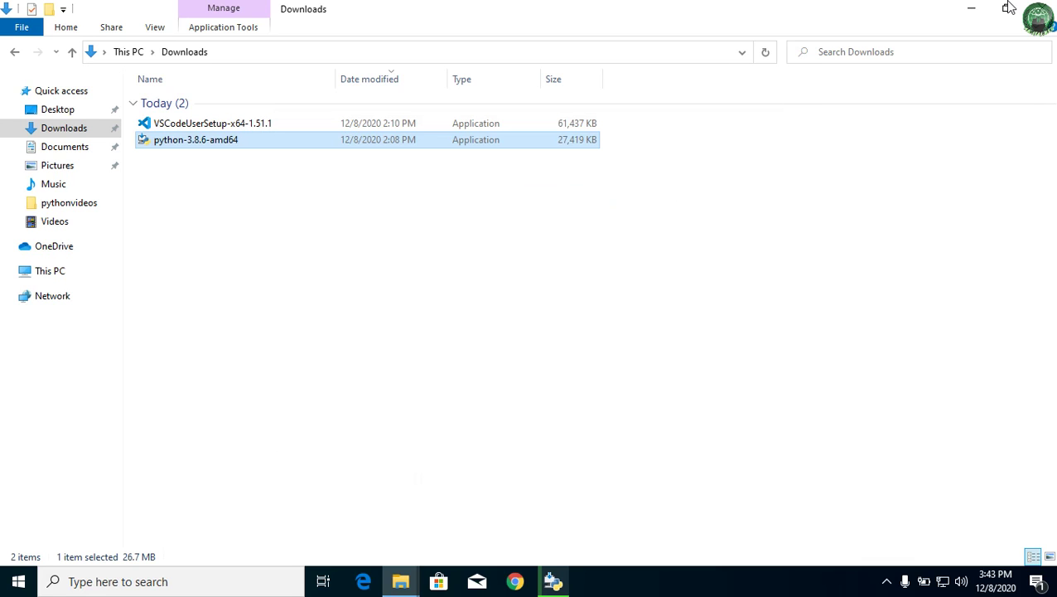
click(973, 10)
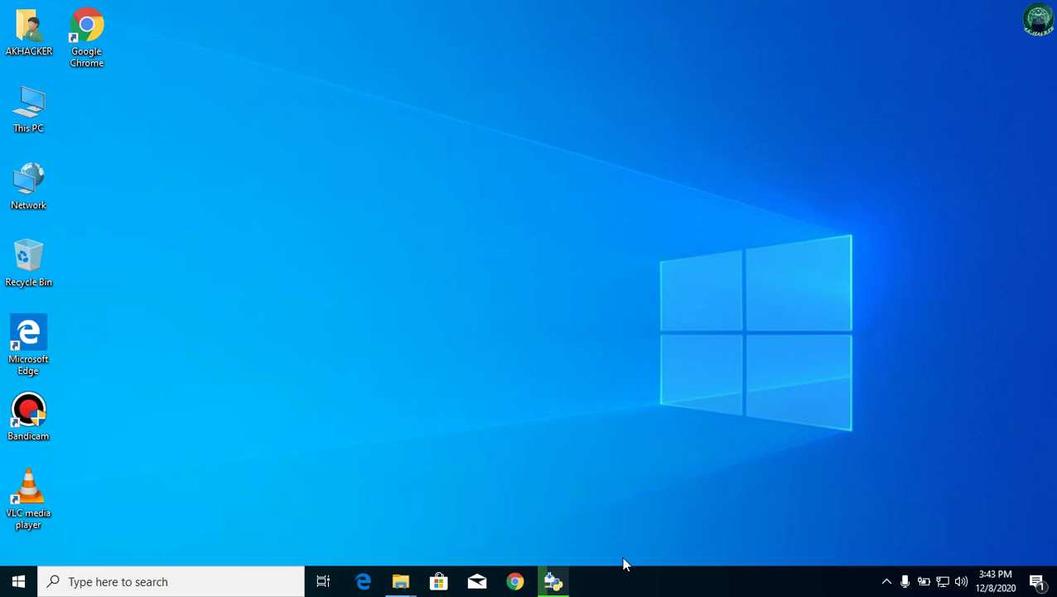
Close the extra Downloads window and launch the VSCodeUserSetup-x64-1.51.1 installer from the remaining one
mouse_move(562, 587)
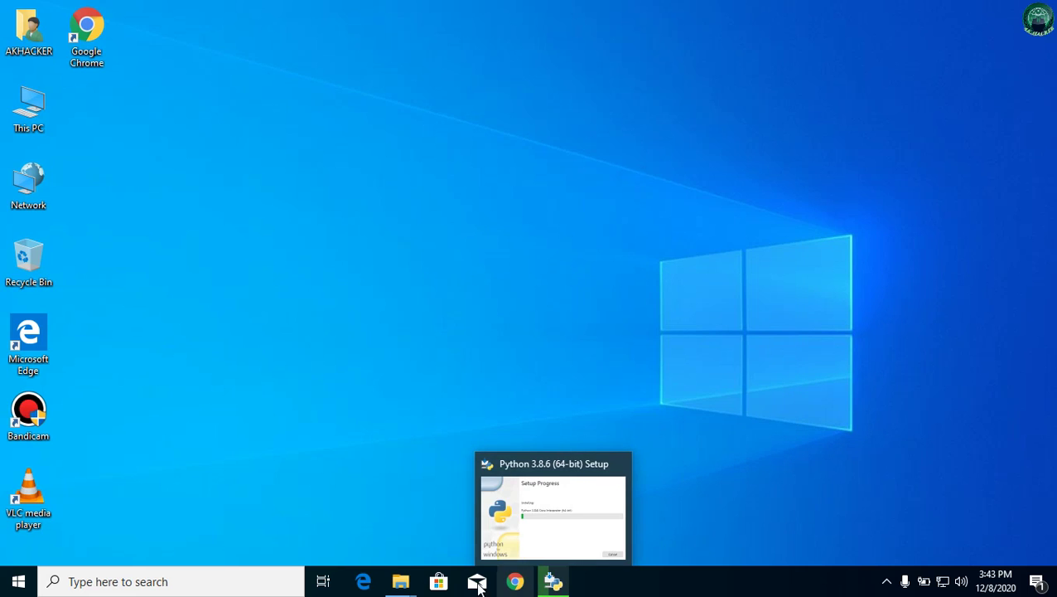
mouse_move(406, 585)
mouse_move(290, 531)
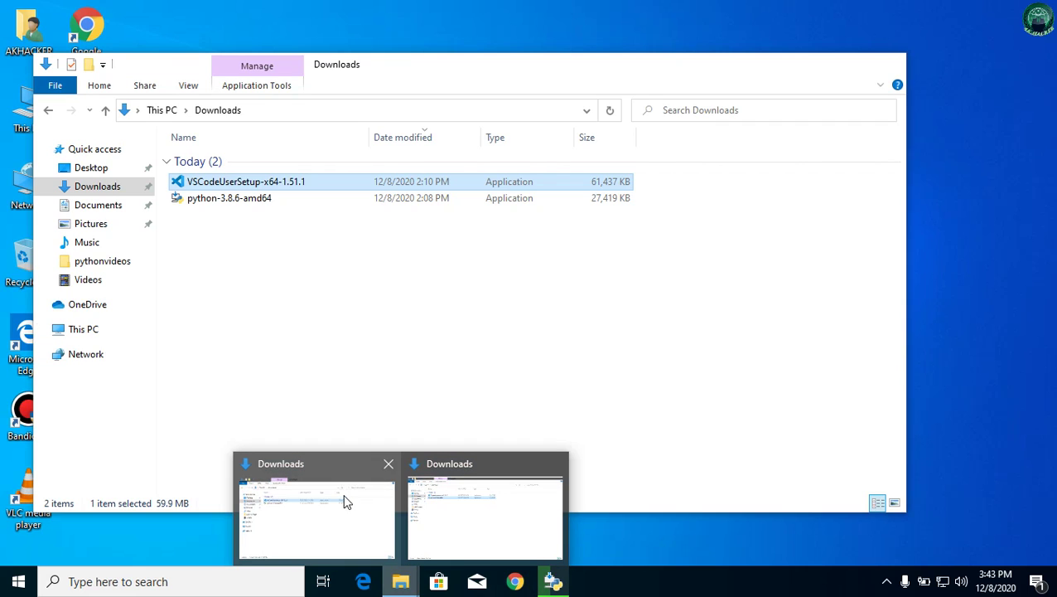
click(389, 470)
click(390, 500)
double_click(247, 128)
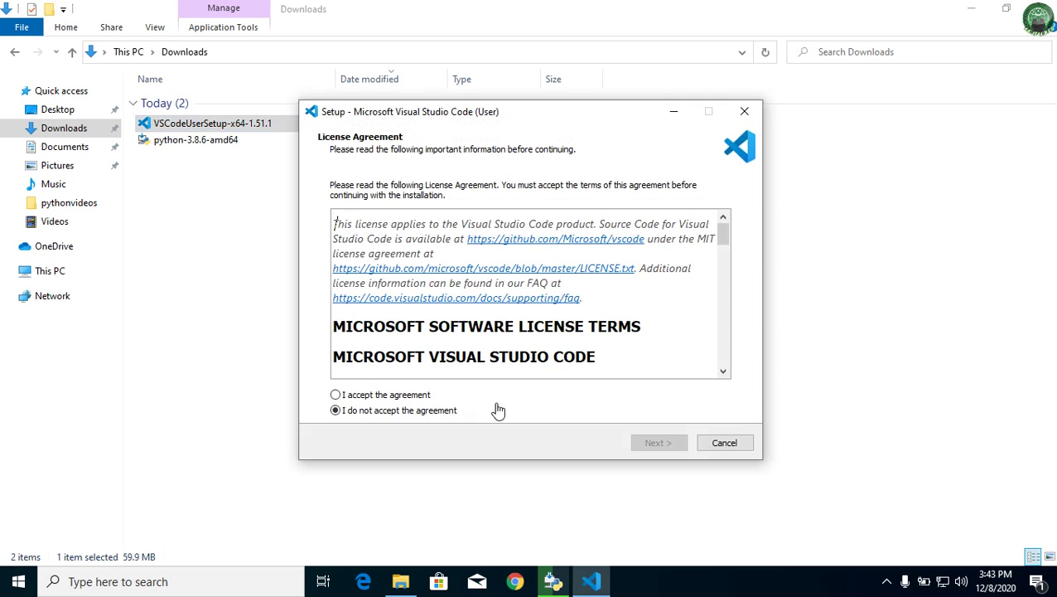
Accept the Visual Studio Code license agreement, keep the default destination, and choose not to create a Start Menu folder
click(362, 396)
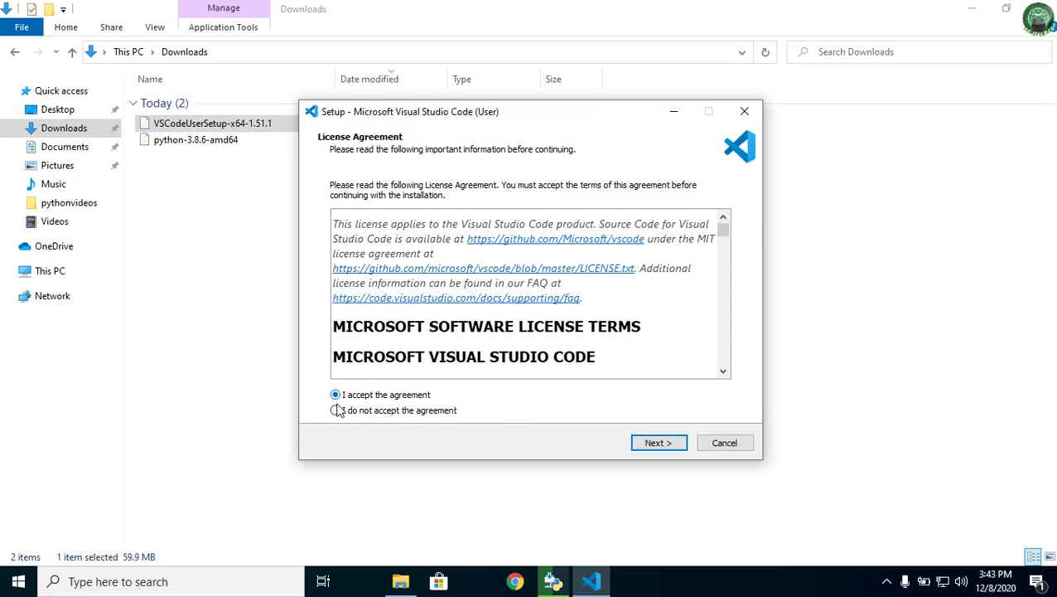
click(654, 447)
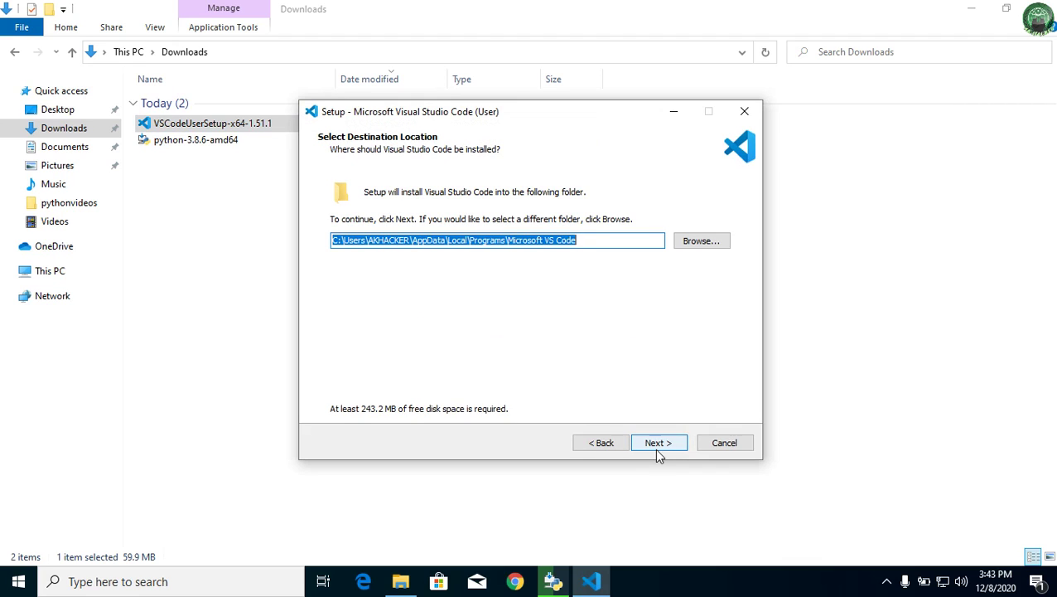
click(656, 451)
click(429, 415)
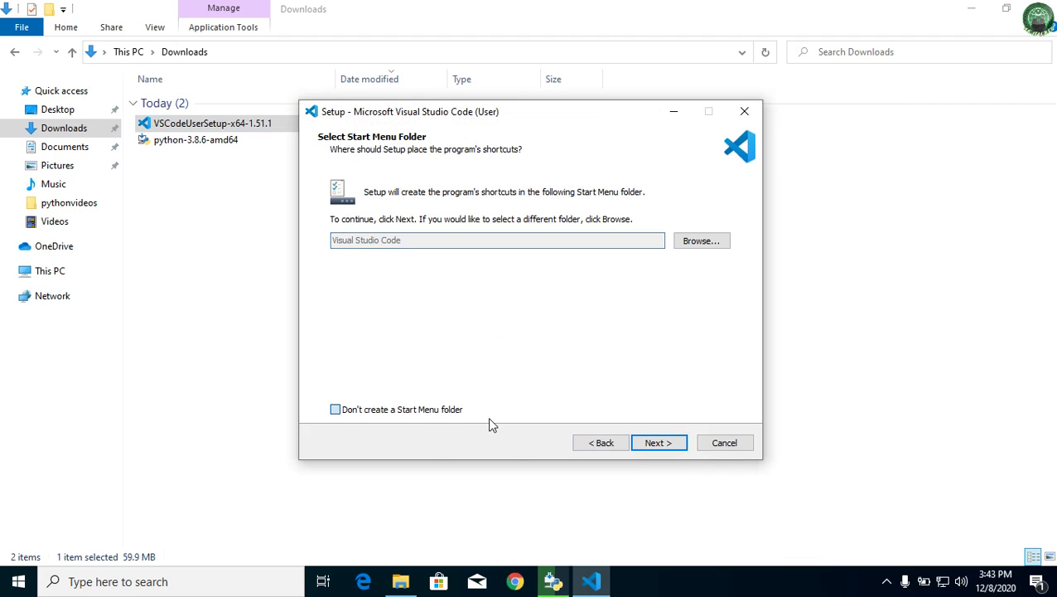
click(671, 449)
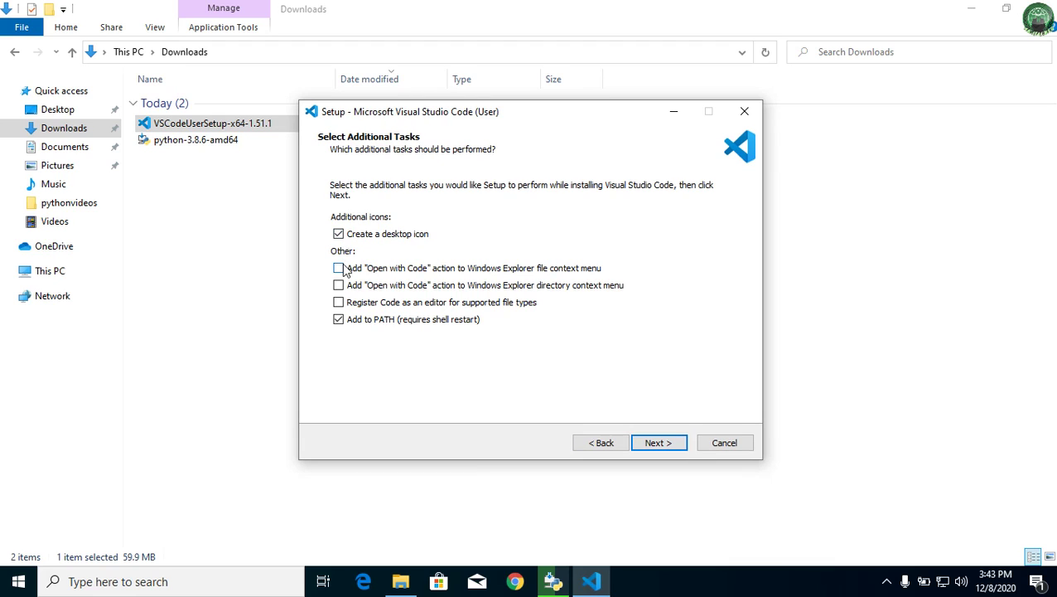
Enable both "Open with Code" context menu actions and registration as an editor for supported file types, then start the Visual Studio Code installation
click(339, 285)
click(667, 452)
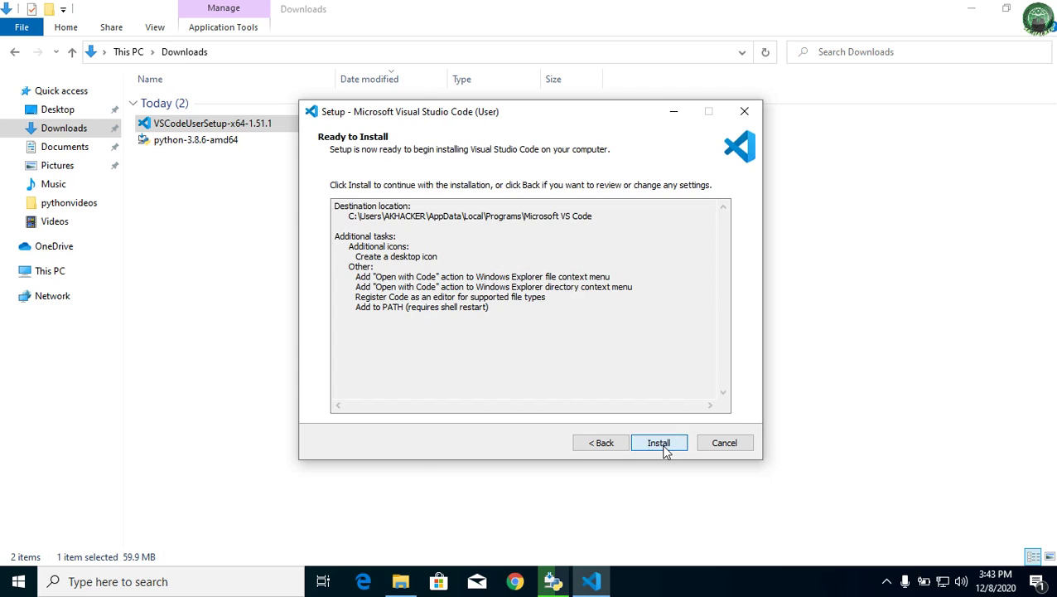
click(659, 442)
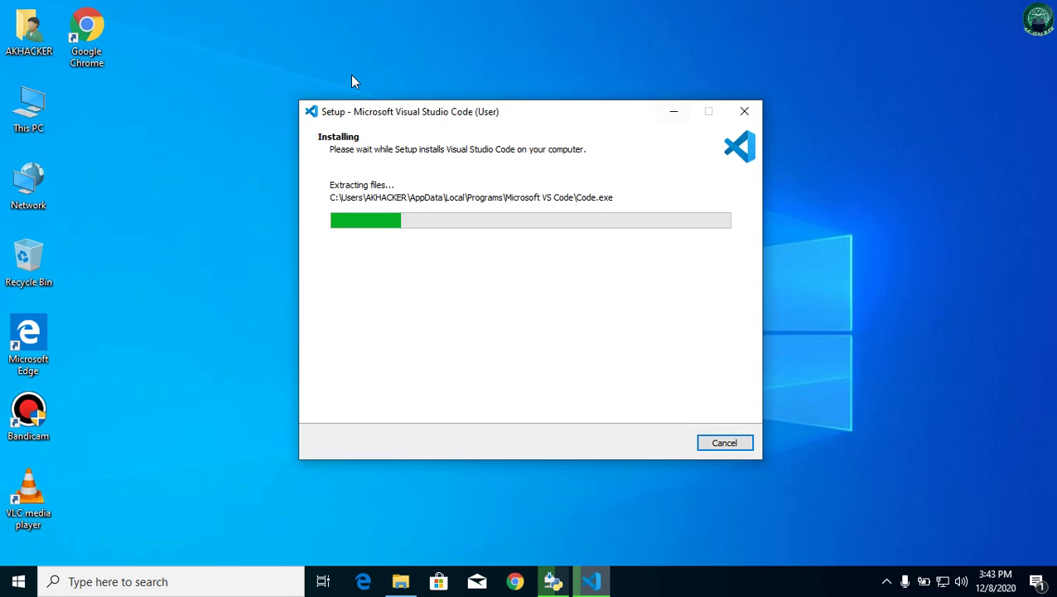
Move the Visual Studio Code setup window aside and restore the minimized Python 3.8.6 setup window
drag(636, 111, 325, 41)
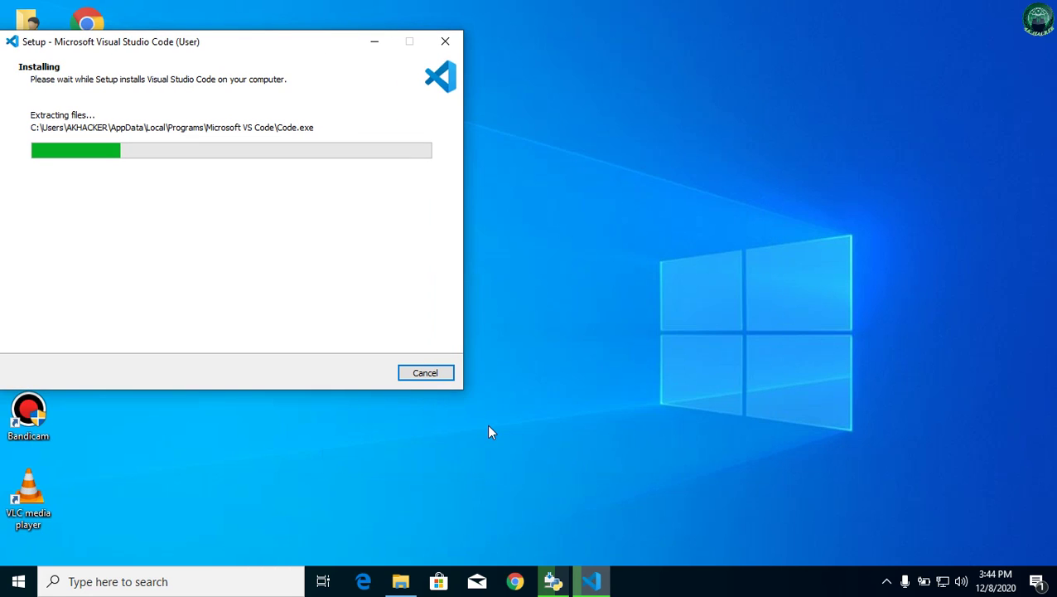
click(554, 581)
click(887, 581)
click(903, 549)
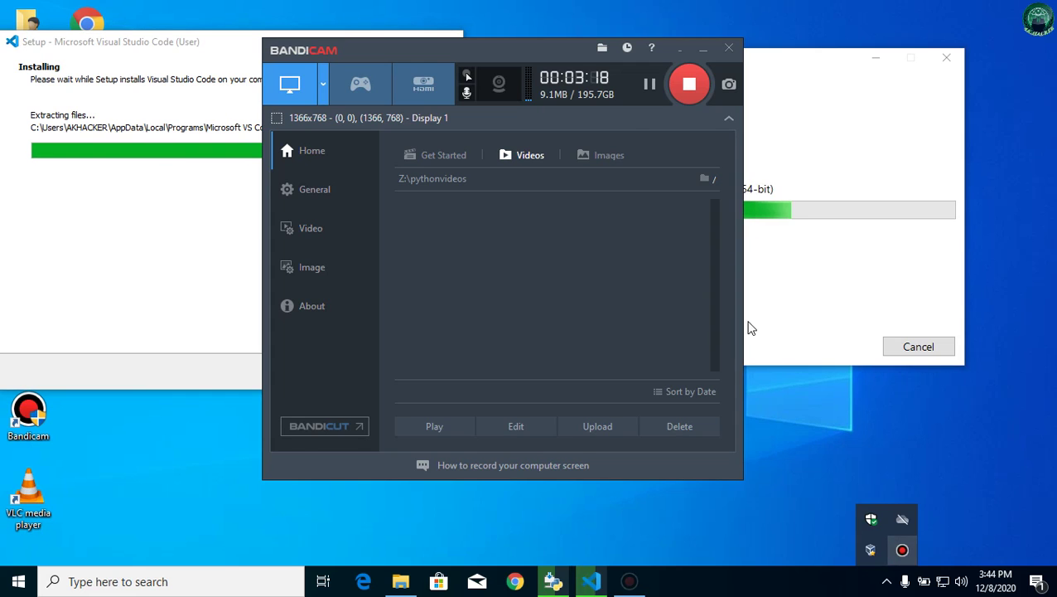
click(650, 83)
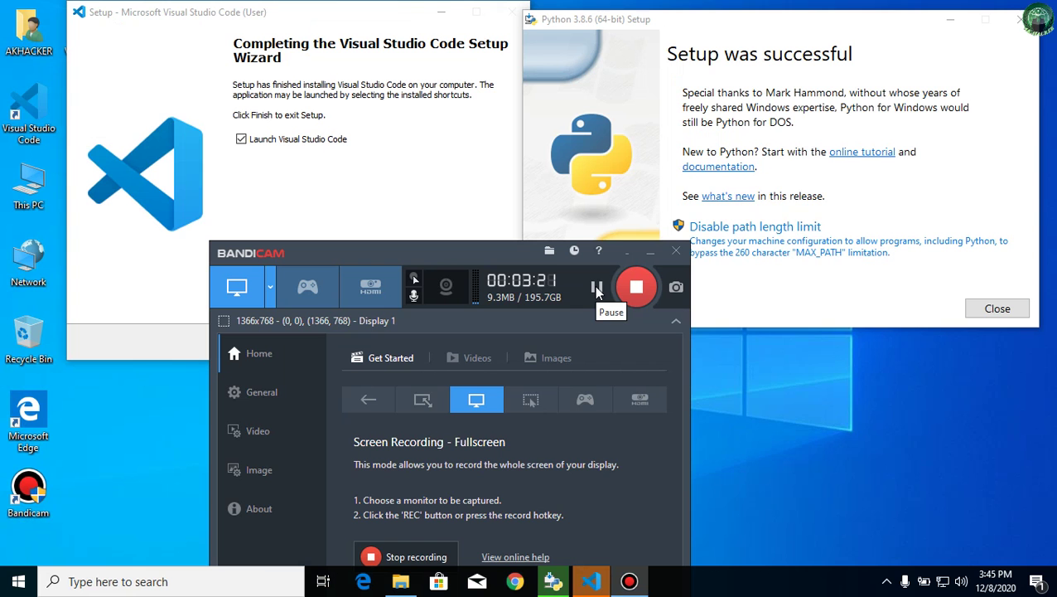
click(651, 252)
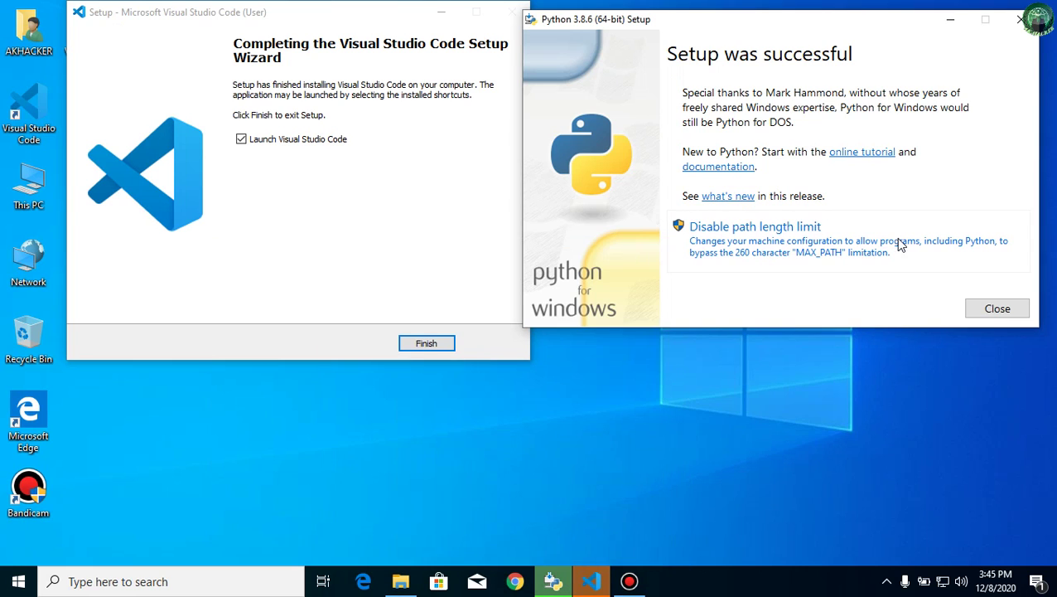
Close the Python 3.8.6 setup and finish the Visual Studio Code setup without launching the editor
click(995, 308)
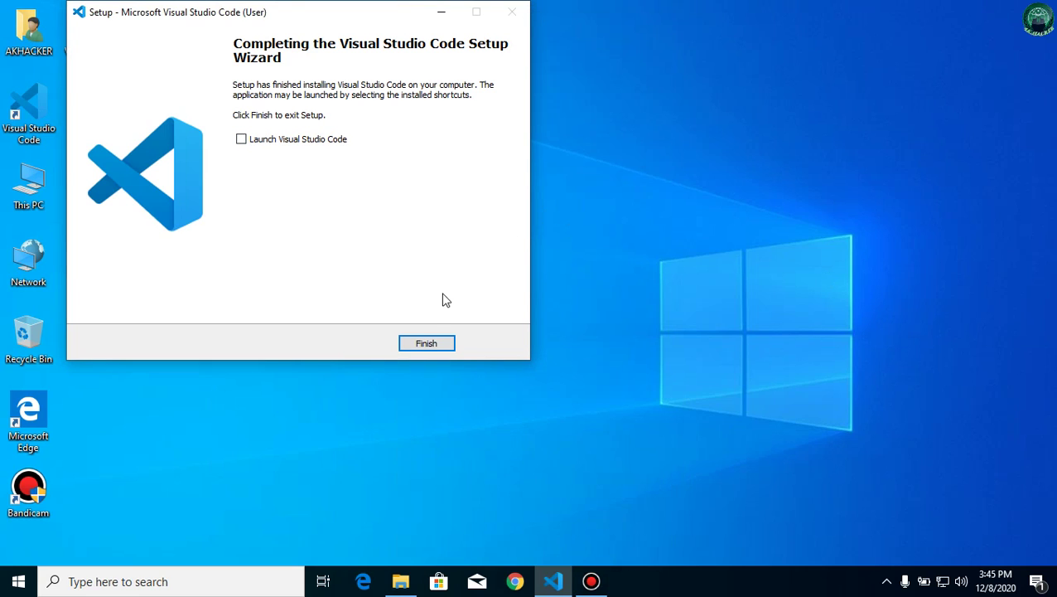
click(427, 343)
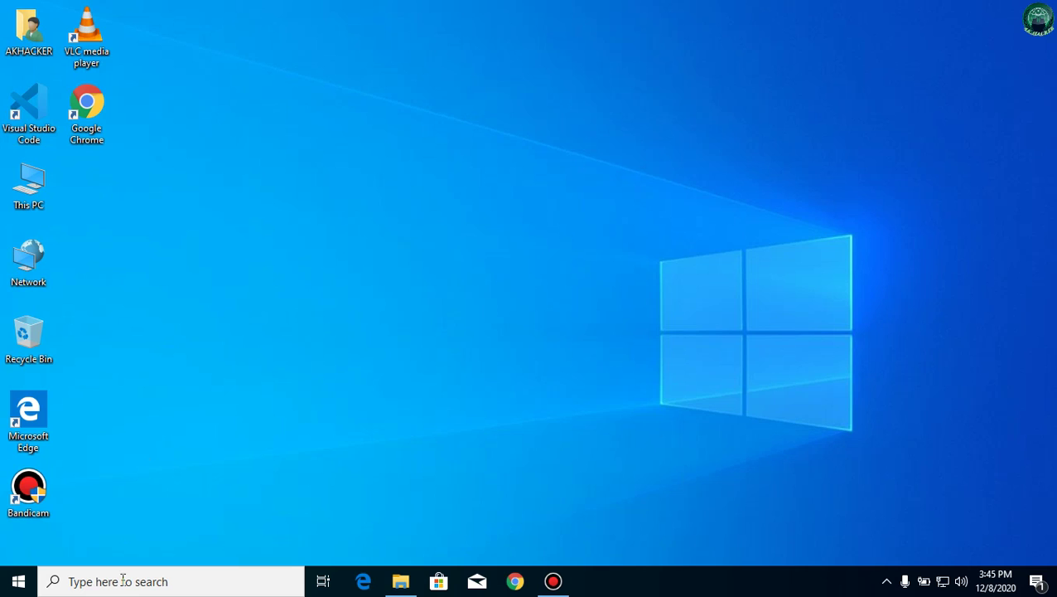
Search Windows for cmd, open Command Prompt, and move its window toward the middle of the desktop
click(122, 584)
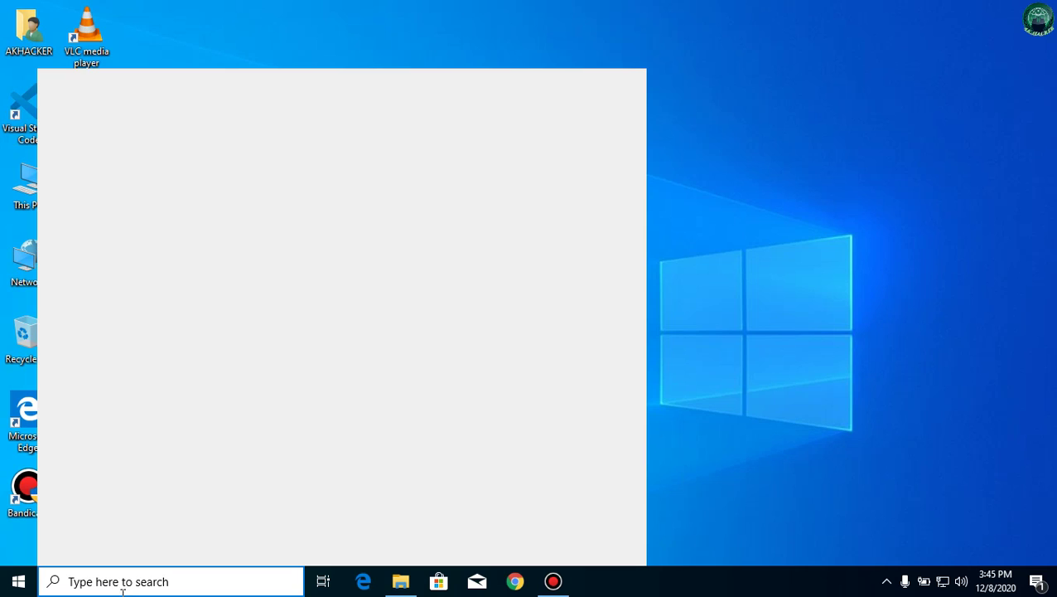
text(cmd)
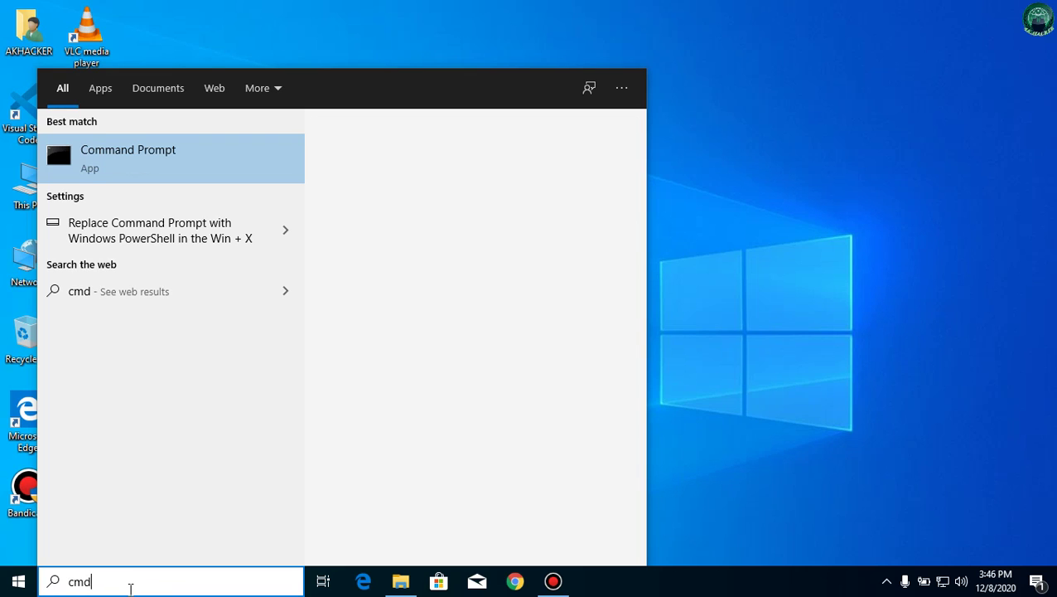
key(Return)
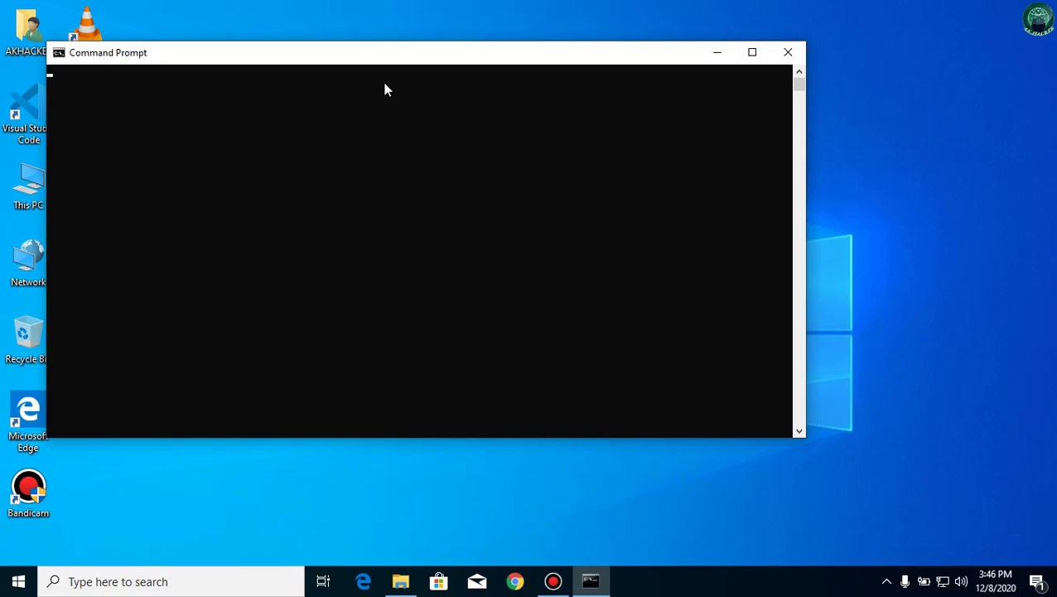
drag(387, 62, 534, 123)
click(520, 202)
Check the Python installation by starting the interpreter with the python command, and leave it with exit()
text(python)
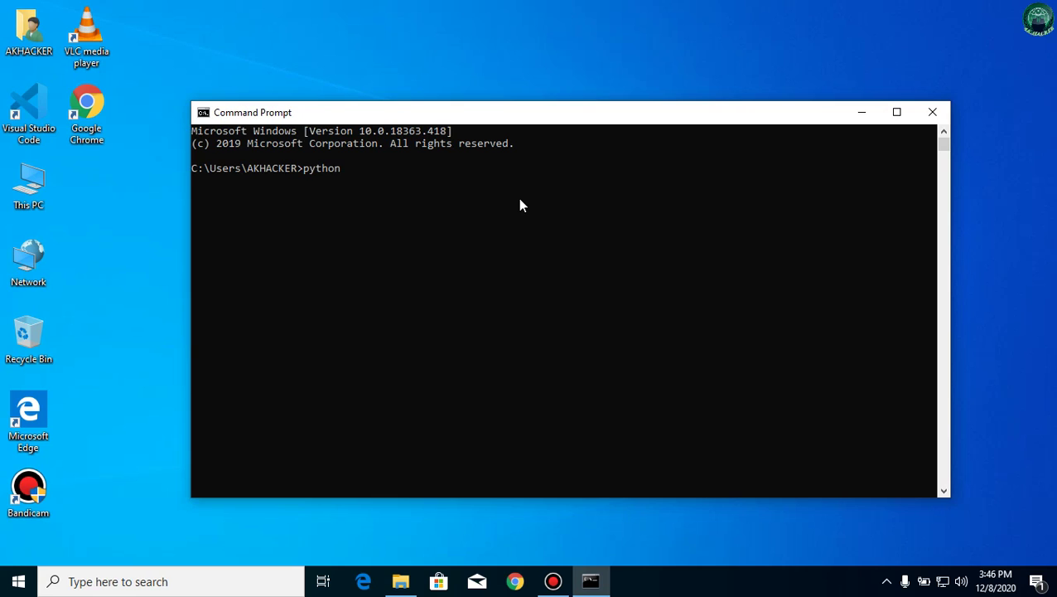
key(Return)
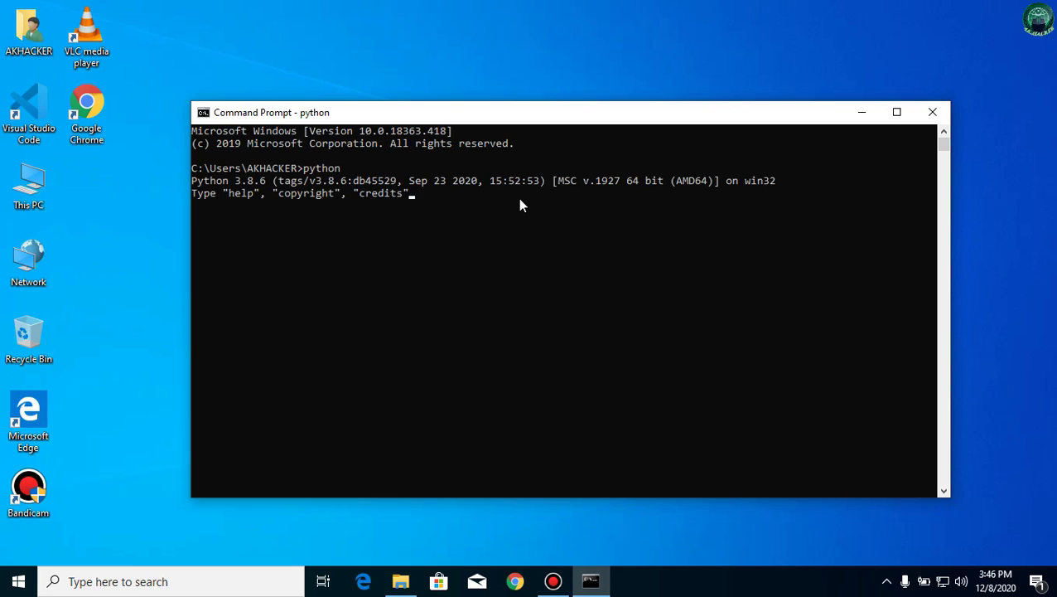
text(exit())
key(Return)
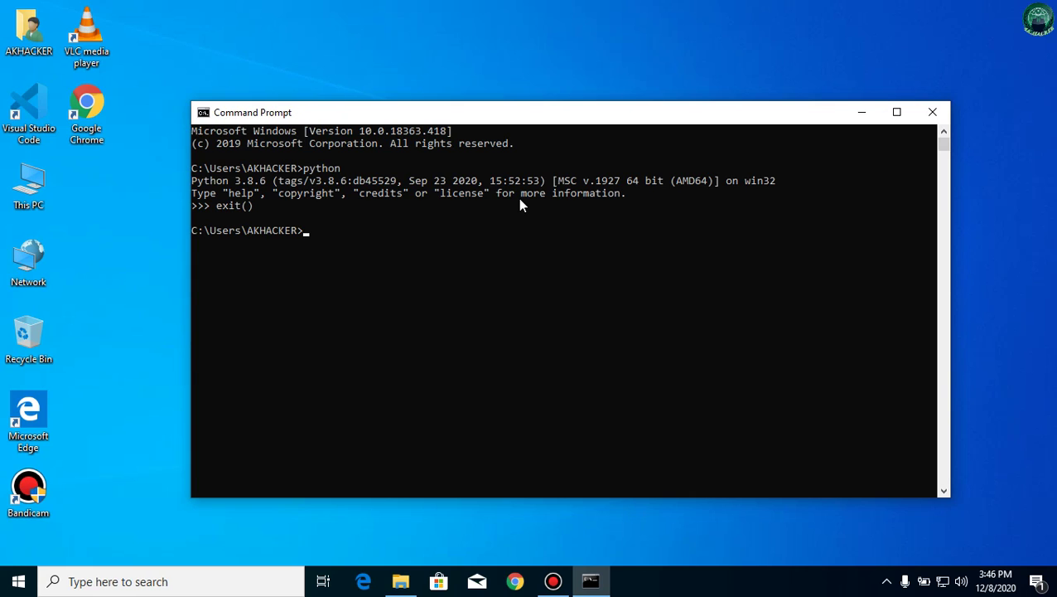
Run the pip command to check that the package manager is installed, and close Command Prompt
text(pip)
key(Return)
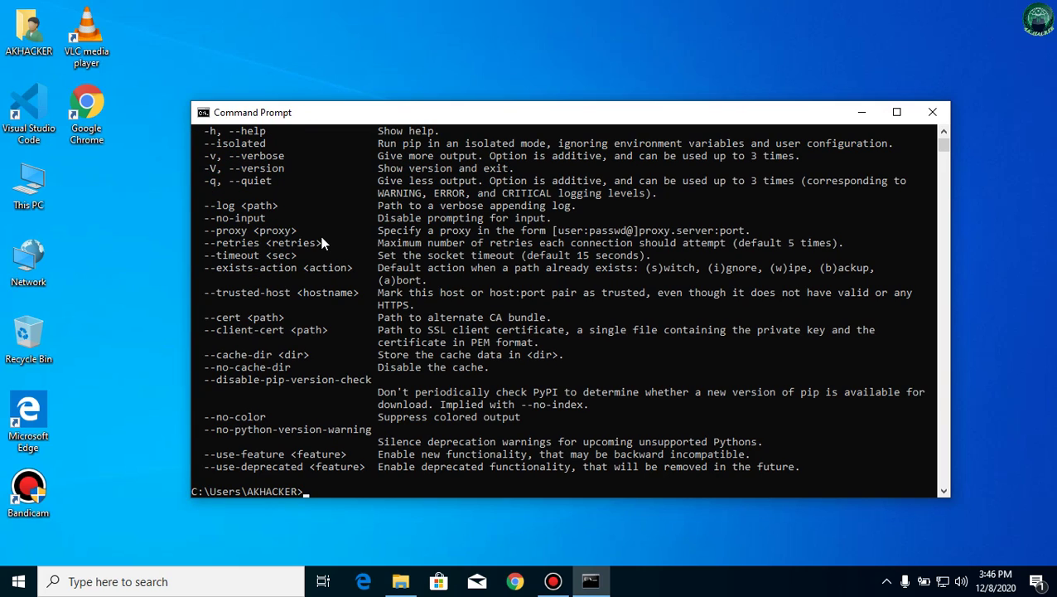
text(ccl)
click(918, 121)
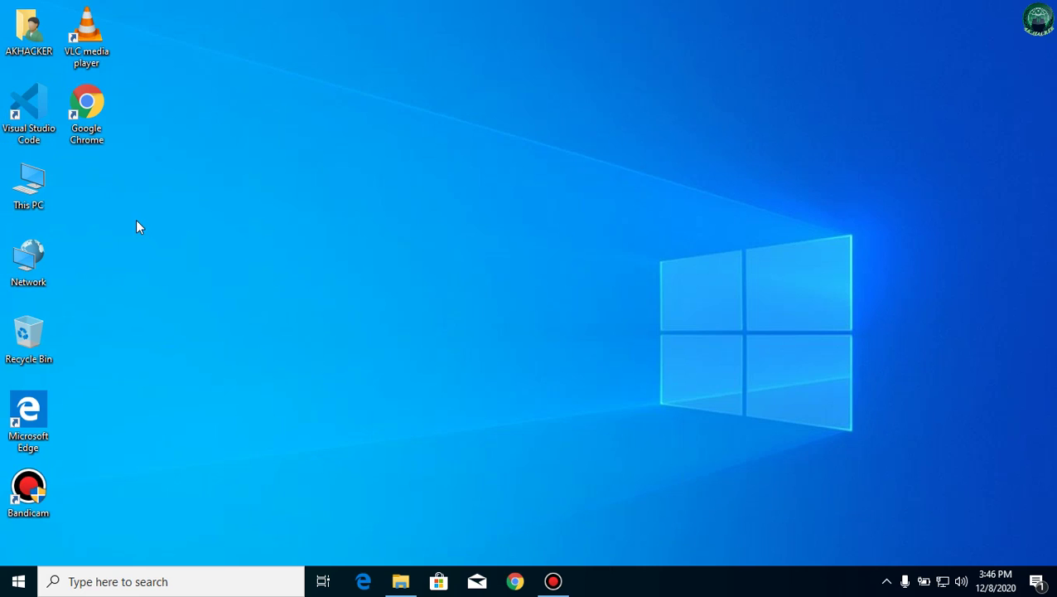
Open the Environment Variables dialog through the properties of This PC and its advanced system settings
right_click(32, 188)
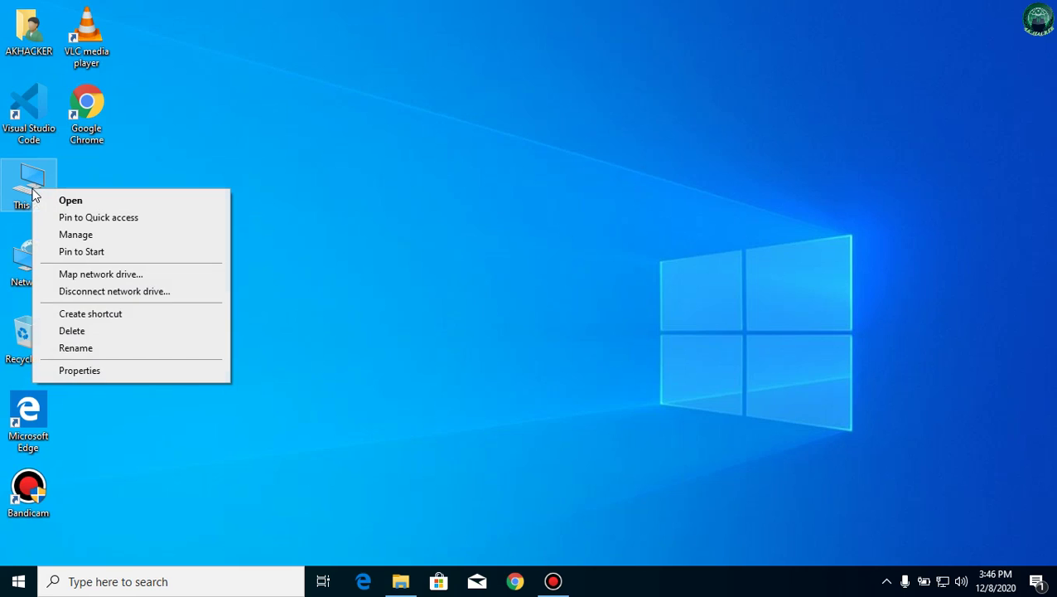
click(102, 370)
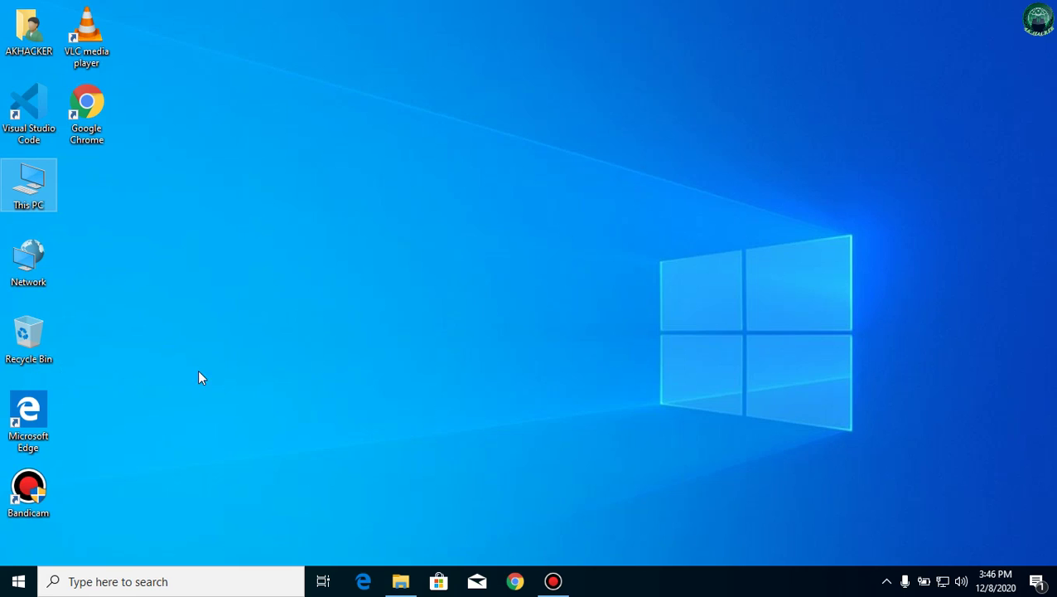
click(321, 364)
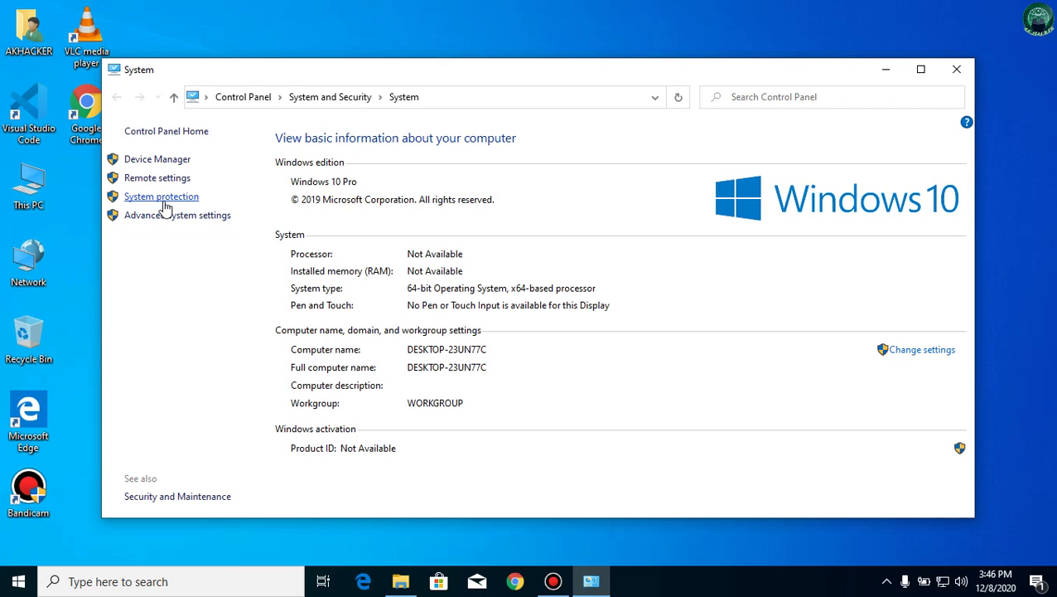
click(173, 216)
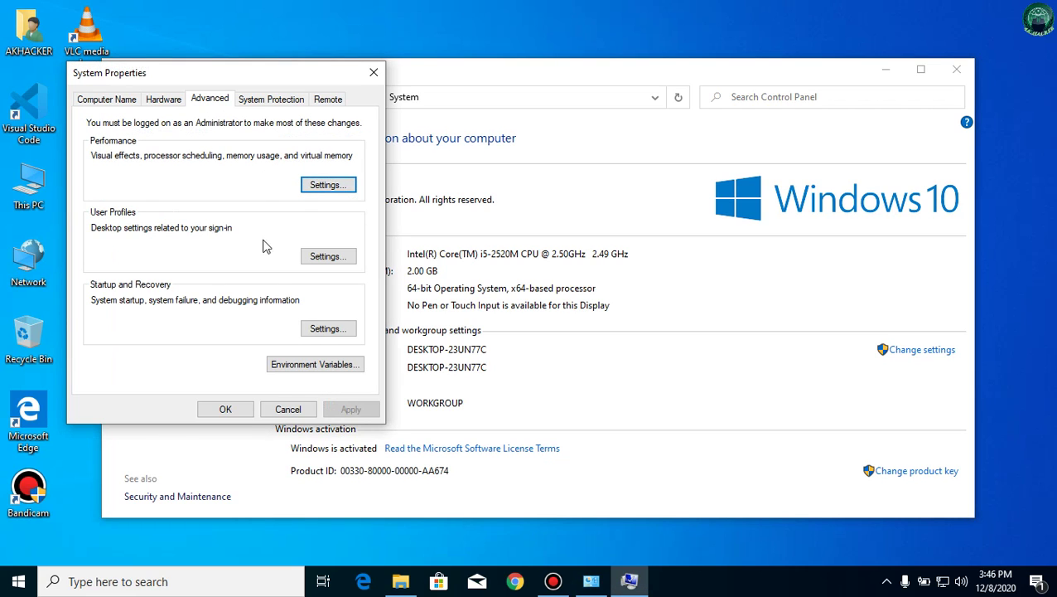
click(305, 369)
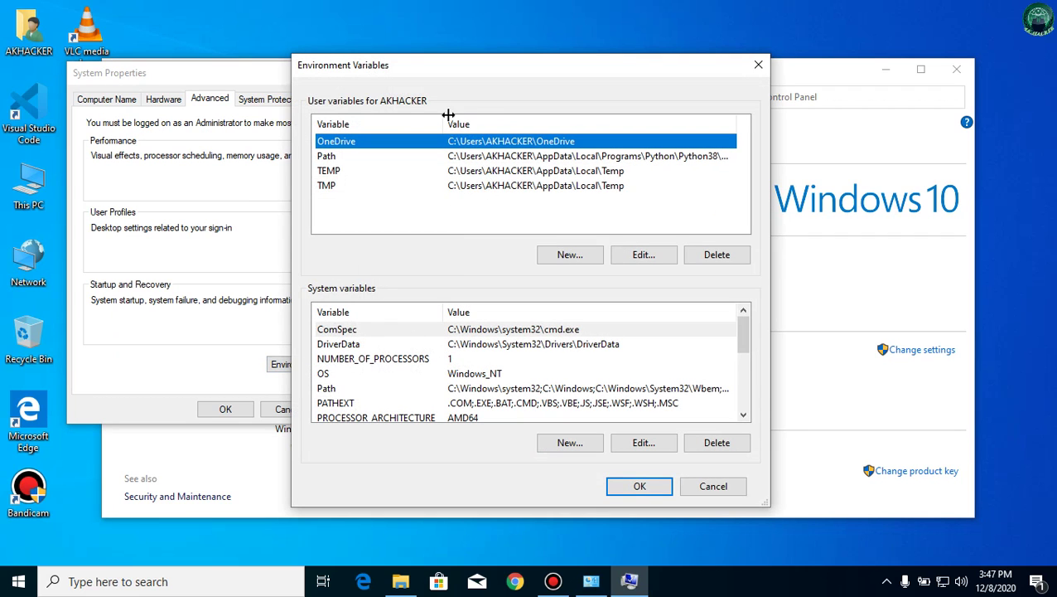
Open the user Path variable and examine its Python38 and Python38 Scripts entries
double_click(489, 157)
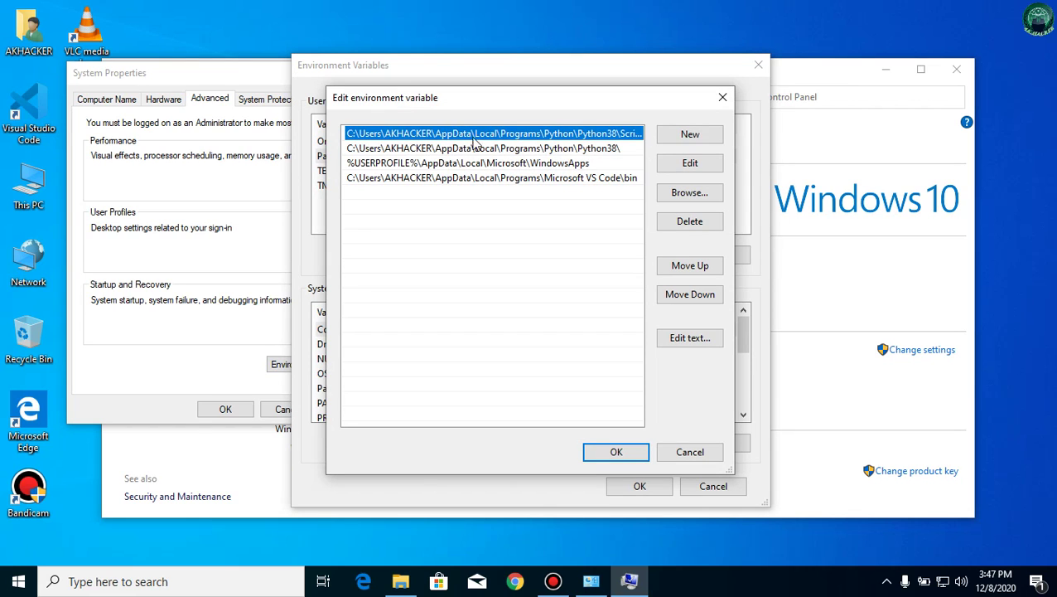
click(483, 148)
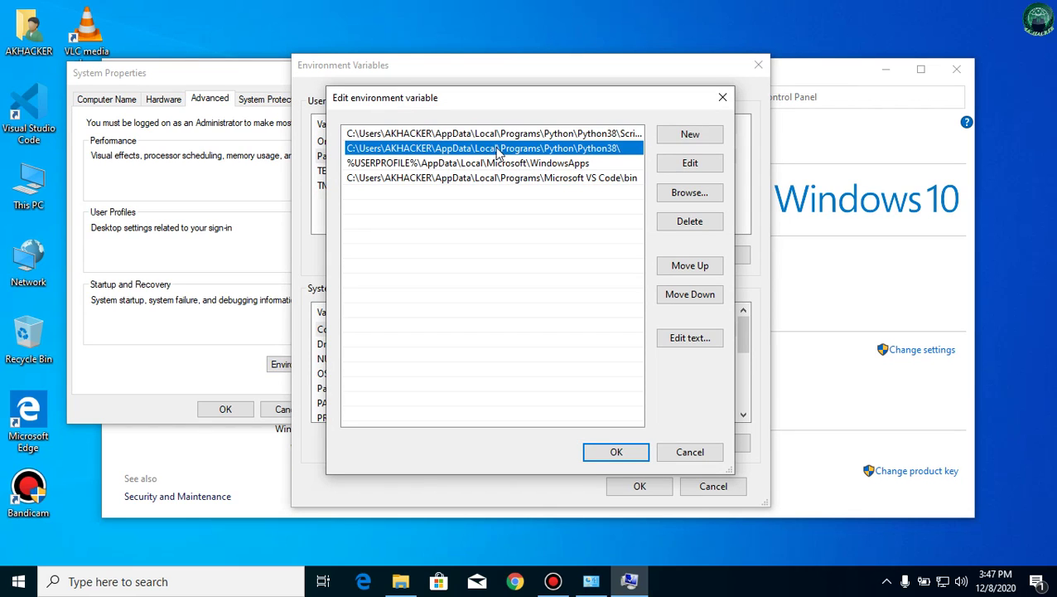
click(615, 135)
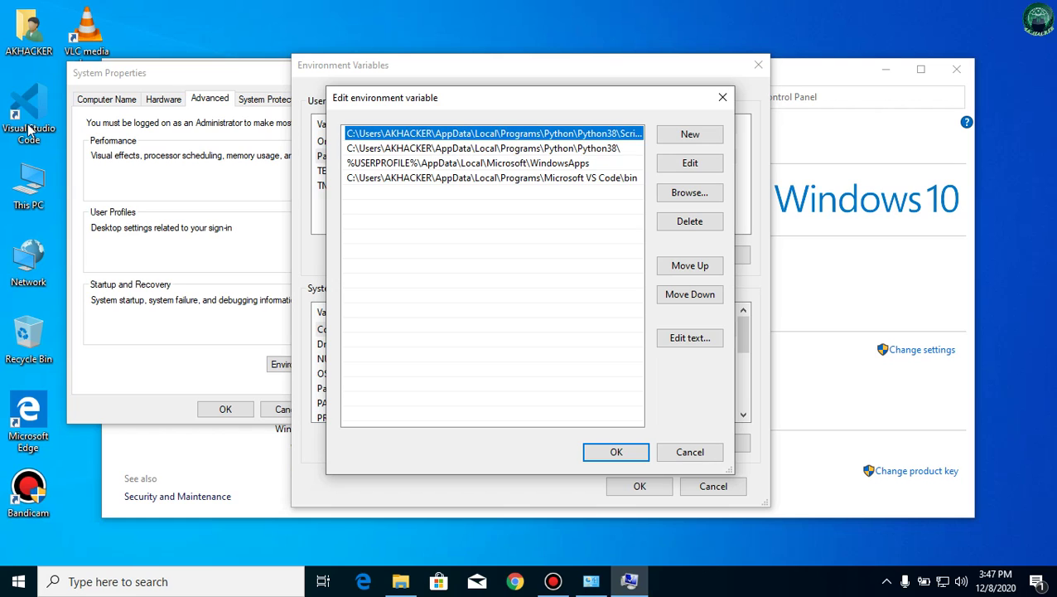
Open the user's profile folder under Users on Local Disk (C:), placing the File Explorer window below the Path entries
click(30, 212)
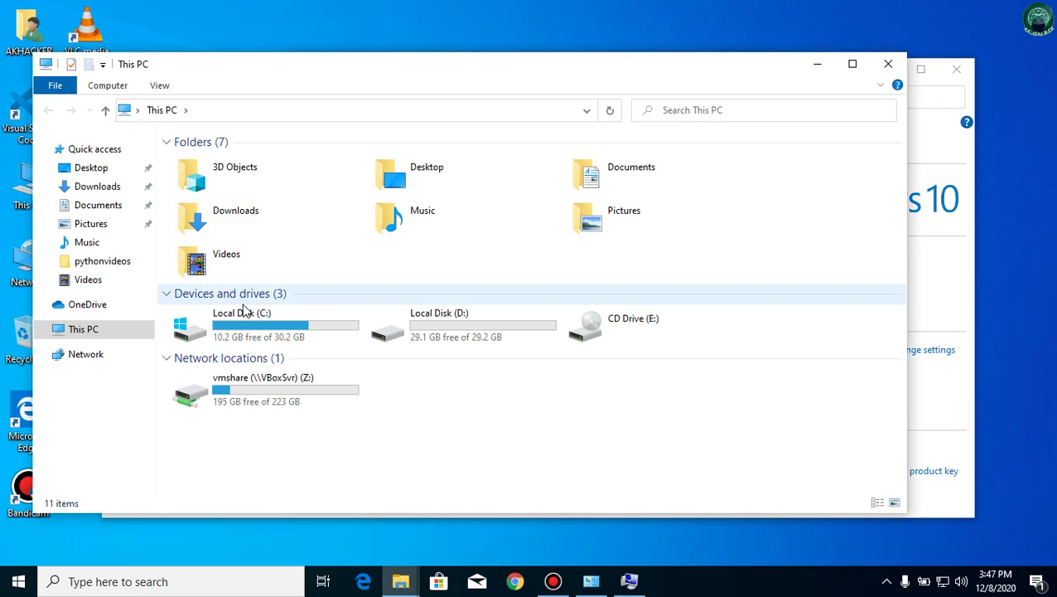
click(242, 308)
double_click(242, 315)
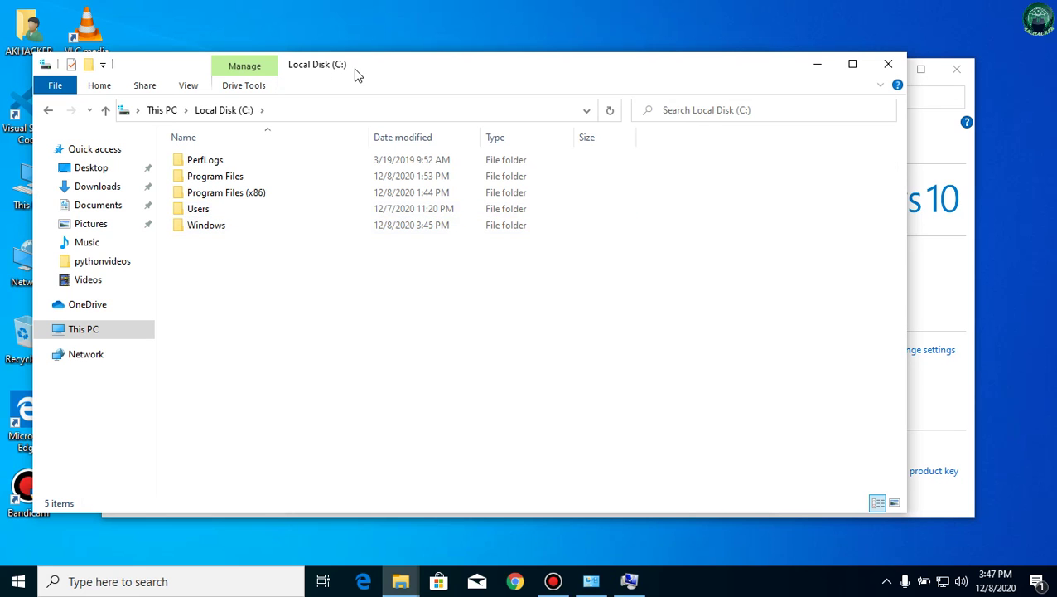
drag(362, 75, 504, 249)
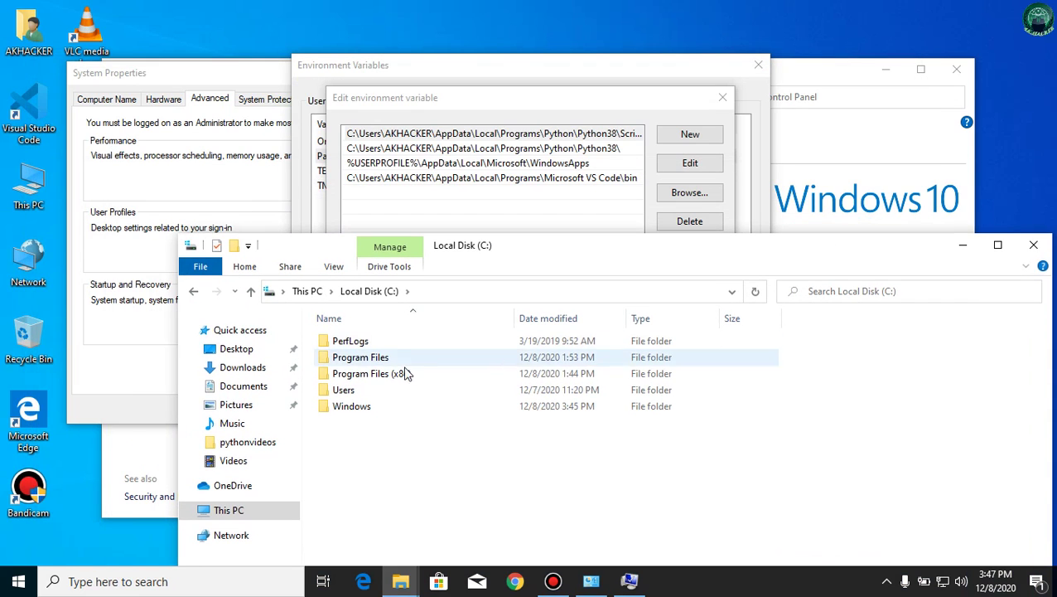
double_click(390, 391)
double_click(398, 347)
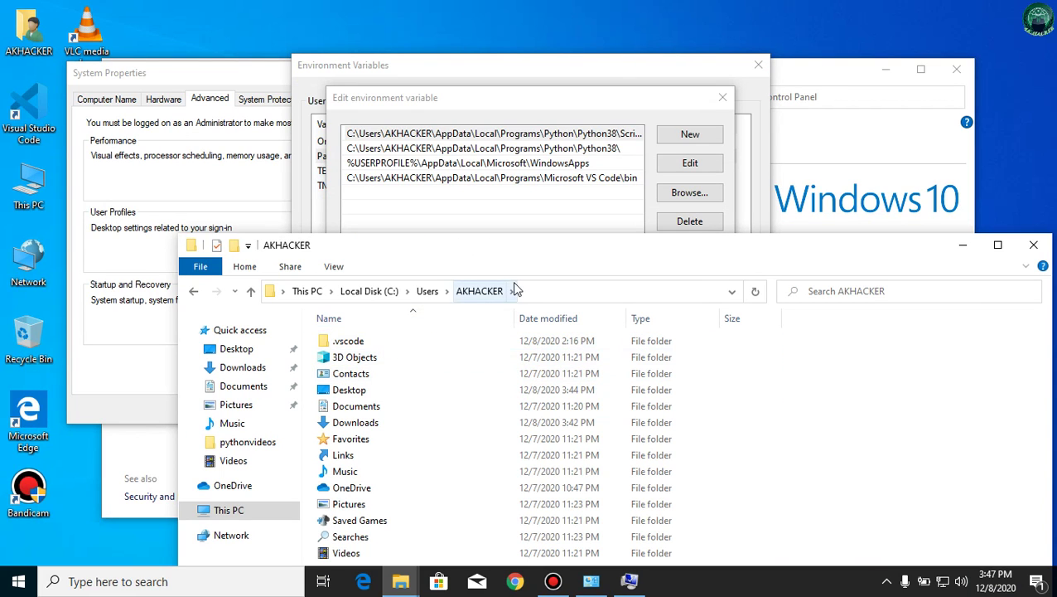
Show hidden items in the user's profile folder and select the AppData folder
click(333, 266)
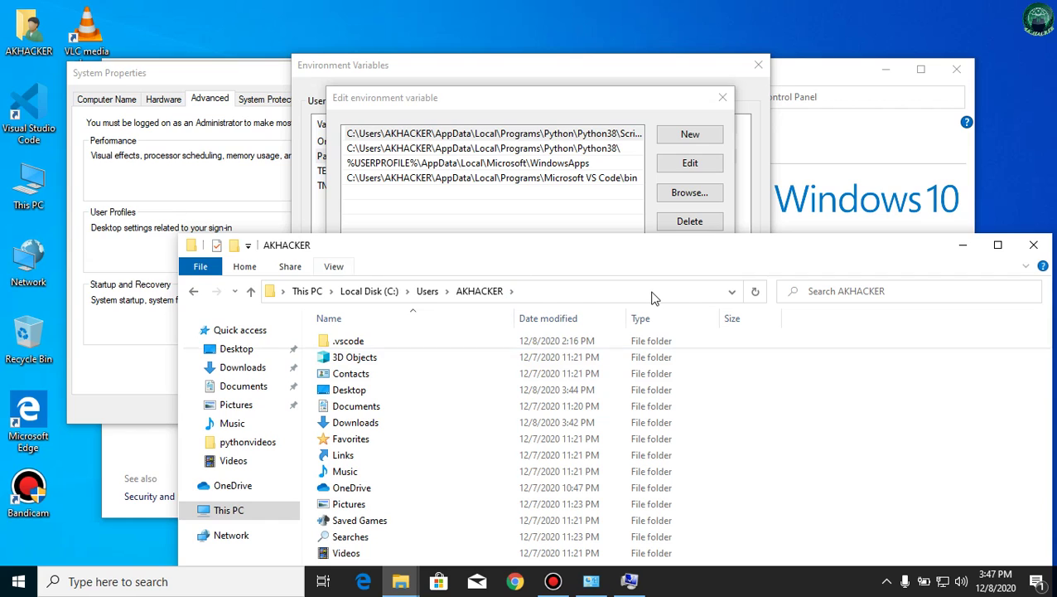
click(766, 322)
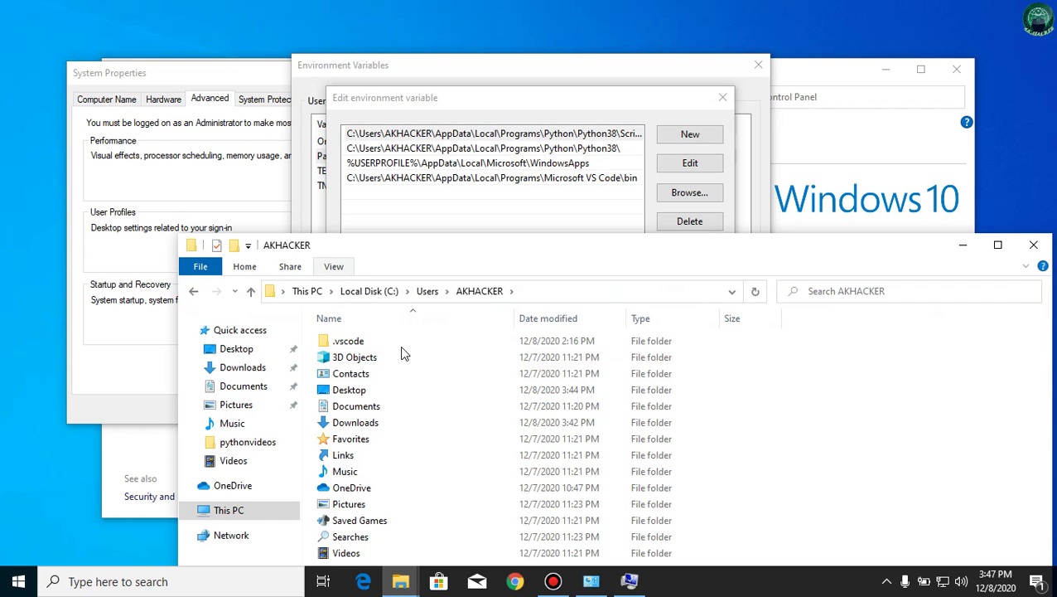
click(339, 377)
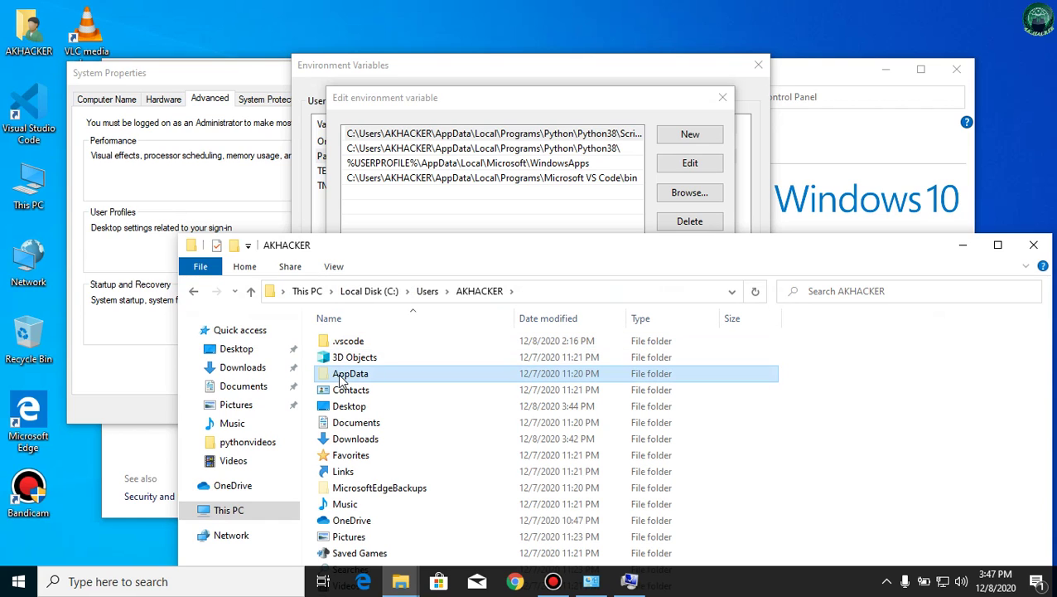
Browse from the AppData folder through Local, Programs and Python into the Python38 folder
double_click(340, 377)
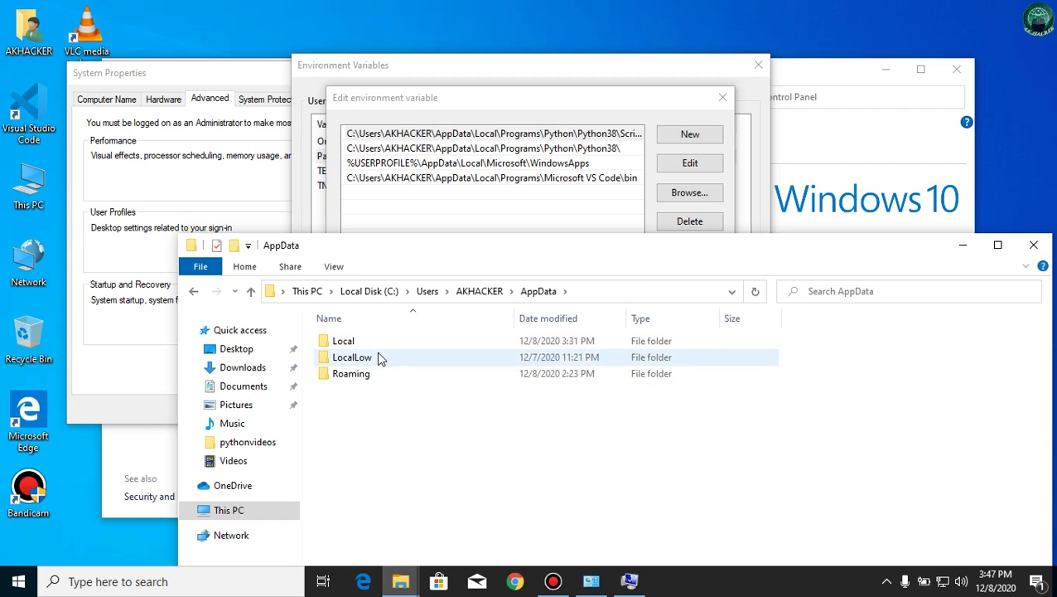
click(382, 336)
double_click(382, 335)
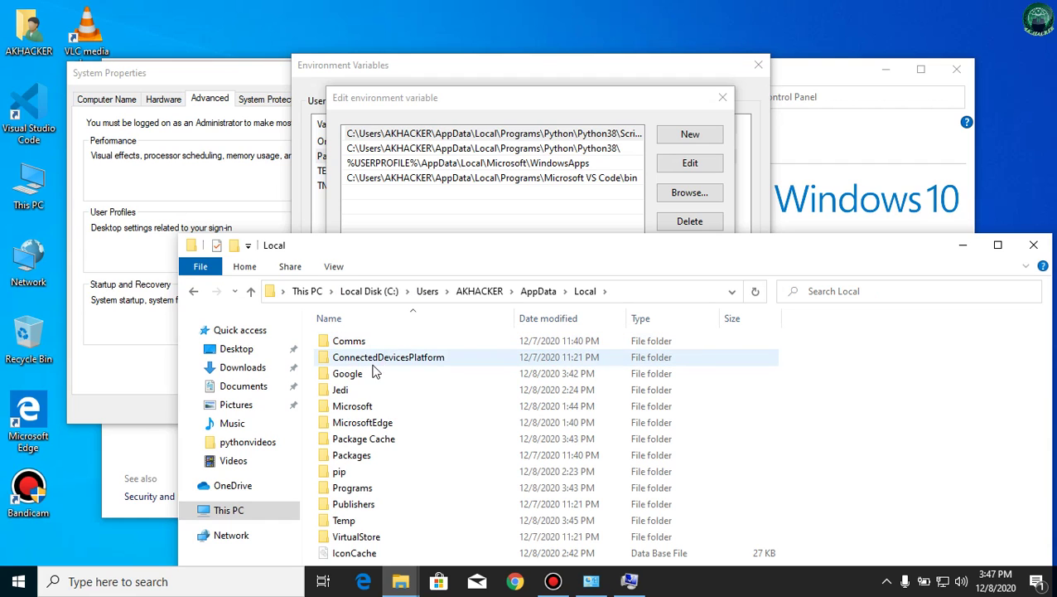
drag(492, 249, 502, 126)
double_click(372, 365)
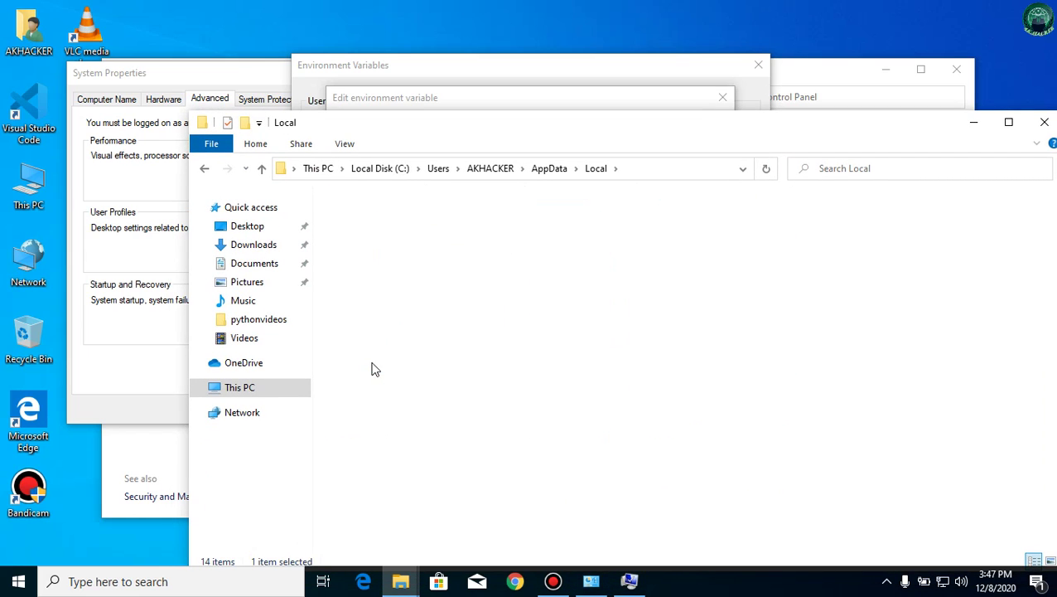
double_click(383, 254)
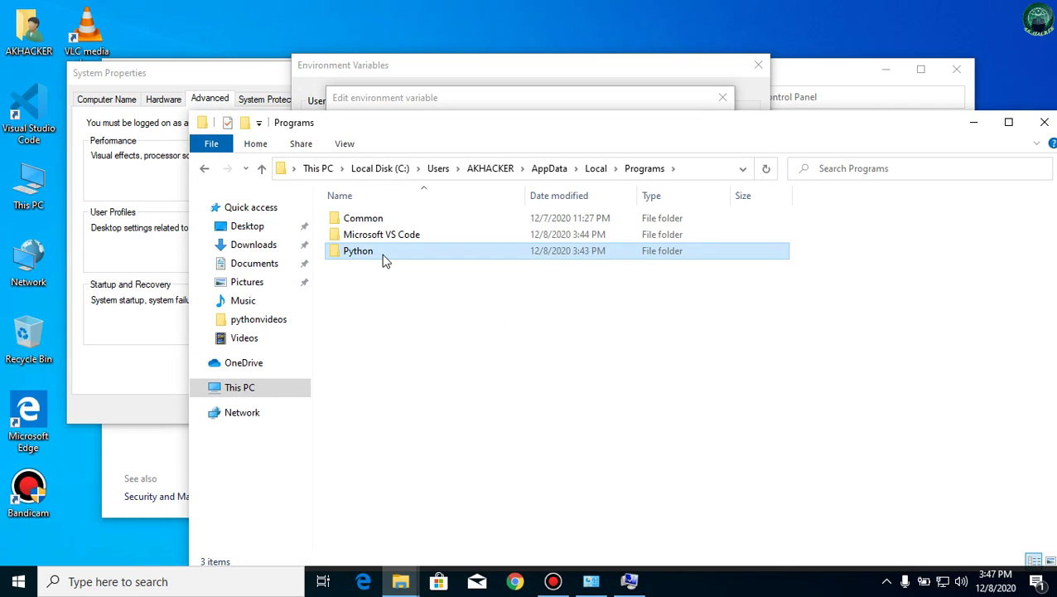
double_click(375, 226)
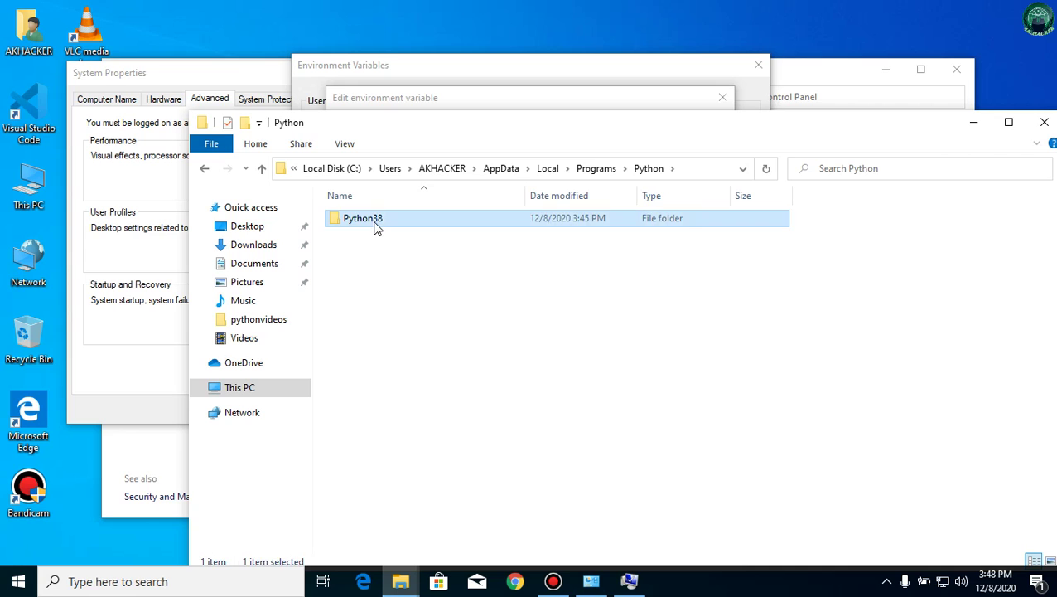
Copy the Python38 folder's full path and add it as a new entry in the user Path variable
click(678, 170)
key(ctrl+c)
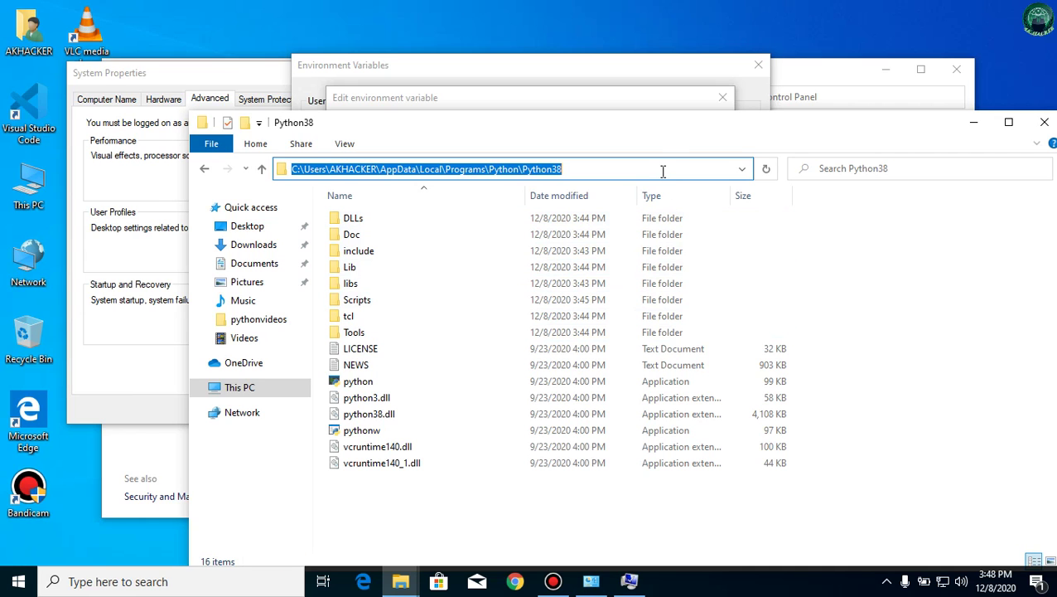
click(622, 103)
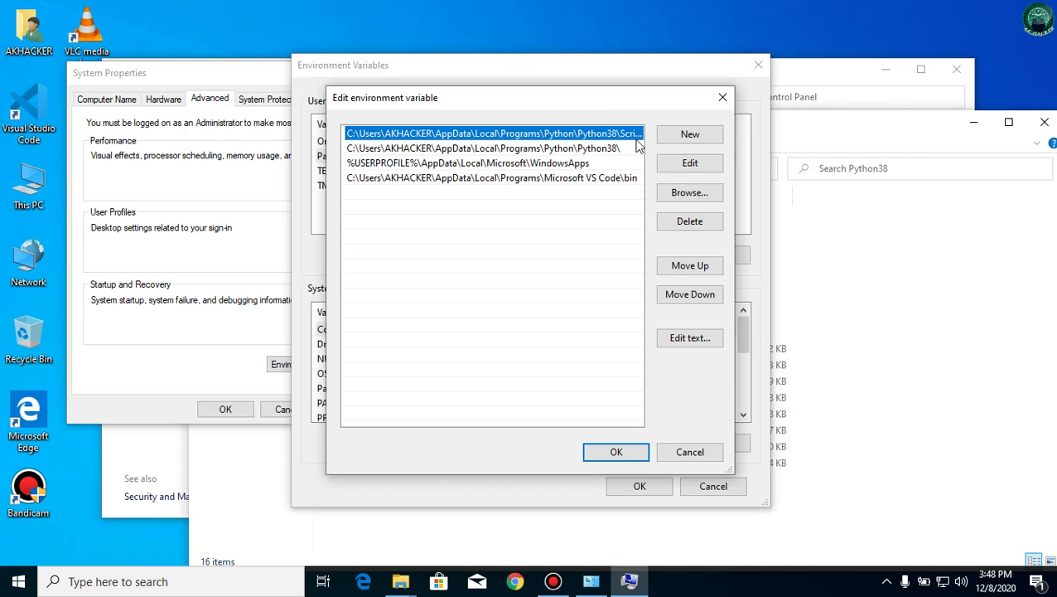
click(693, 137)
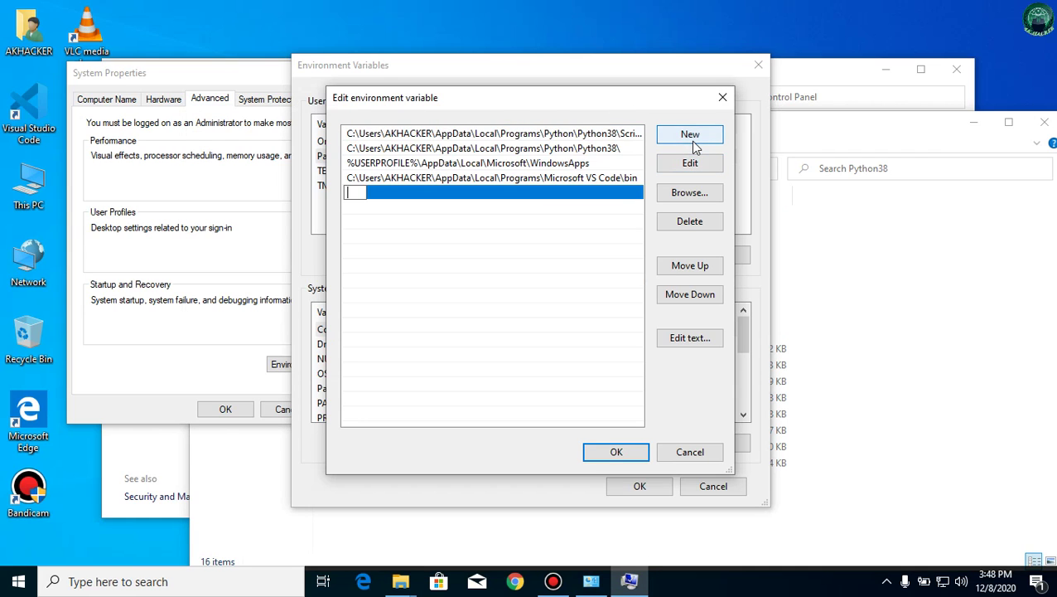
key(ctrl+v)
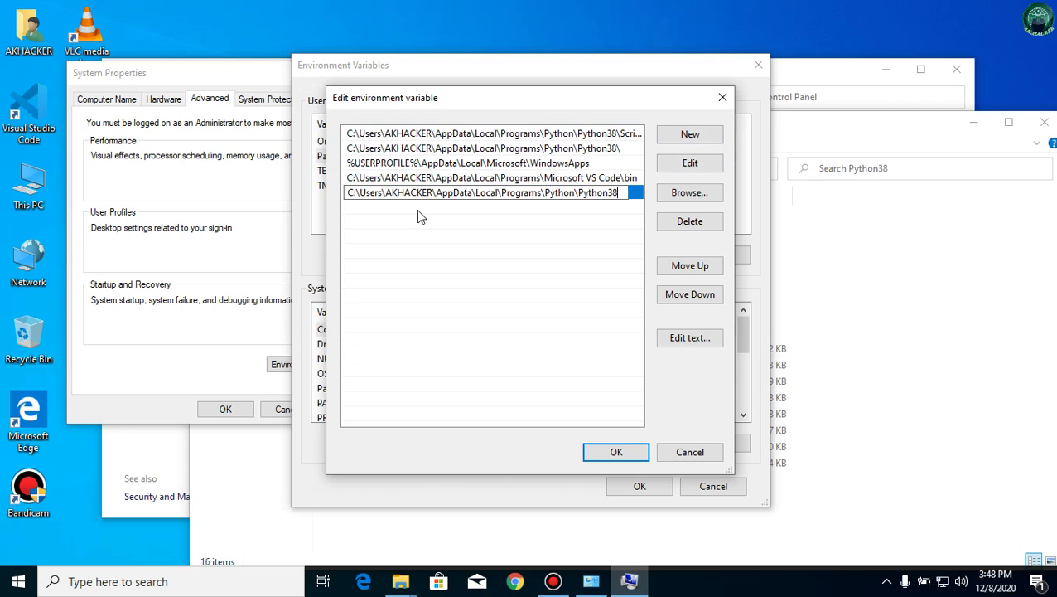
Erase the pasted Python38 path from the new Path entry and discard the empty entry
key(BackSpace)
key(BackSpace)
key(BackSpace)
key(BackSpace)
key(BackSpace)
key(BackSpace)
key(BackSpace)
key(BackSpace)
key(BackSpace)
key(BackSpace)
key(BackSpace)
key(BackSpace)
key(BackSpace)
key(BackSpace)
key(BackSpace)
key(BackSpace)
key(BackSpace)
key(BackSpace)
key(BackSpace)
key(BackSpace)
key(BackSpace)
key(BackSpace)
key(BackSpace)
key(BackSpace)
key(BackSpace)
key(BackSpace)
key(BackSpace)
key(BackSpace)
key(BackSpace)
key(BackSpace)
key(BackSpace)
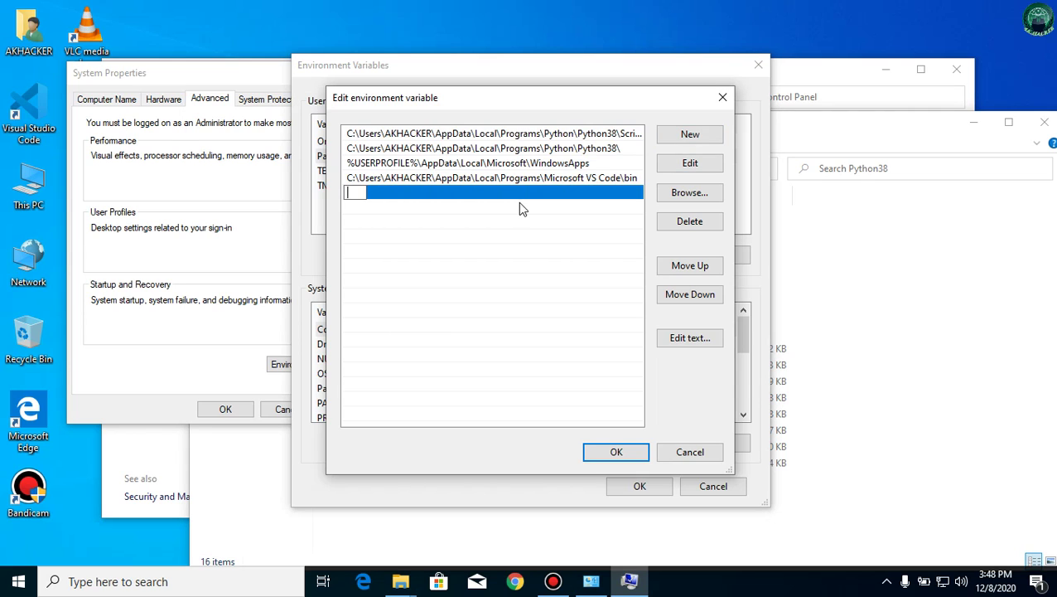
key(Return)
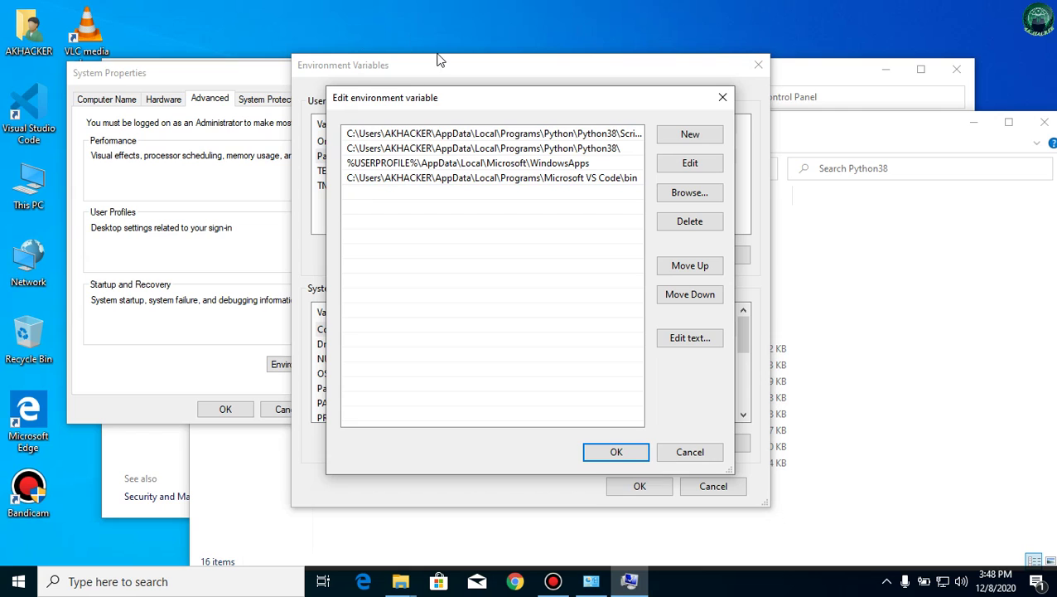
Open the Scripts folder inside Python38 and select its full path for comparison with the Path entries
click(866, 310)
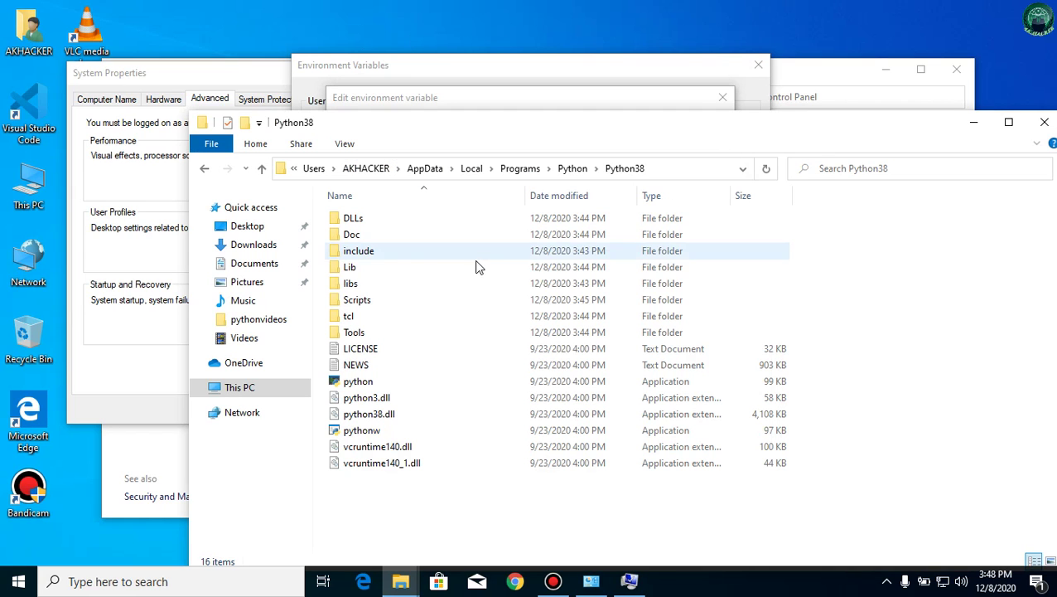
double_click(355, 306)
click(708, 168)
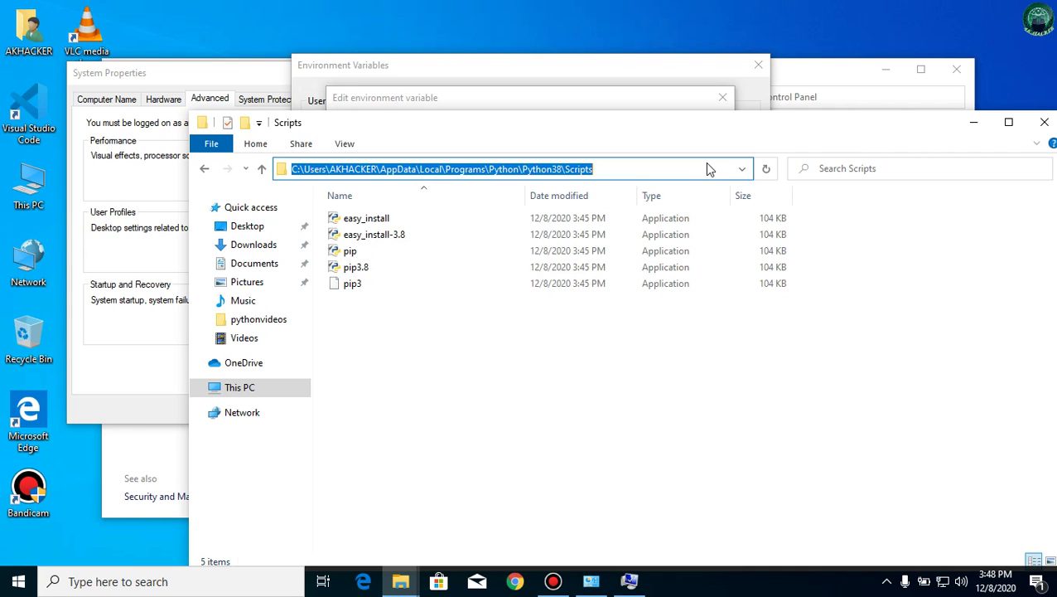
click(609, 101)
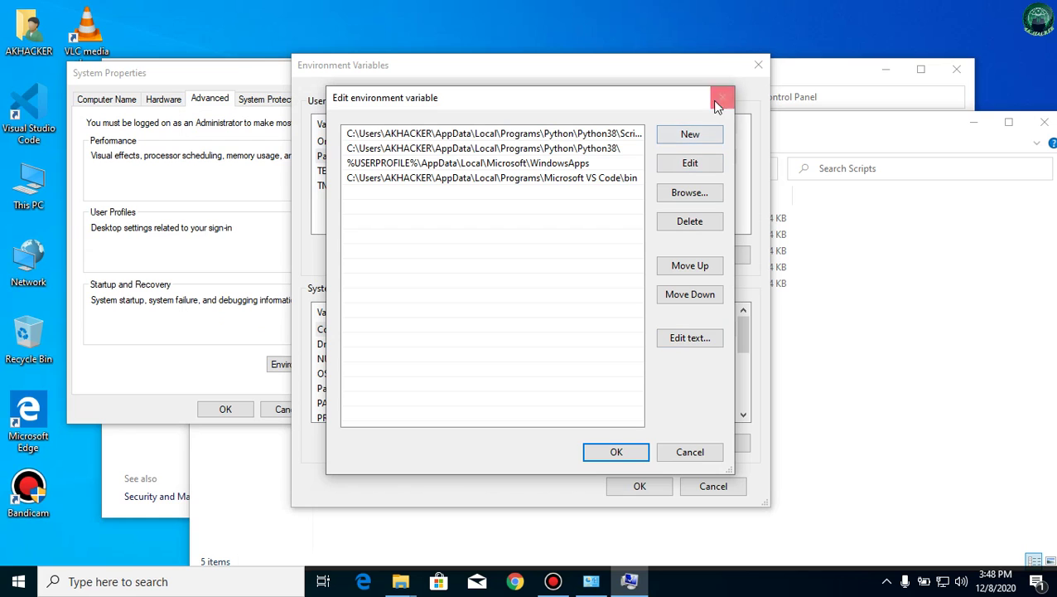
click(840, 307)
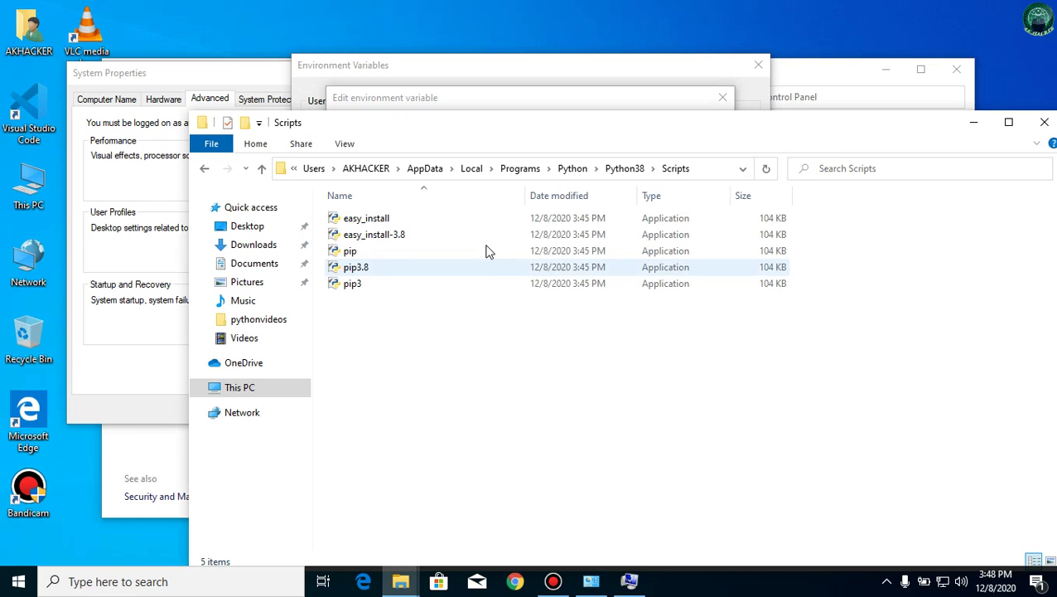
Close the File Explorer window and all the open environment variable and system windows without changing the Path variable
click(1044, 124)
click(719, 102)
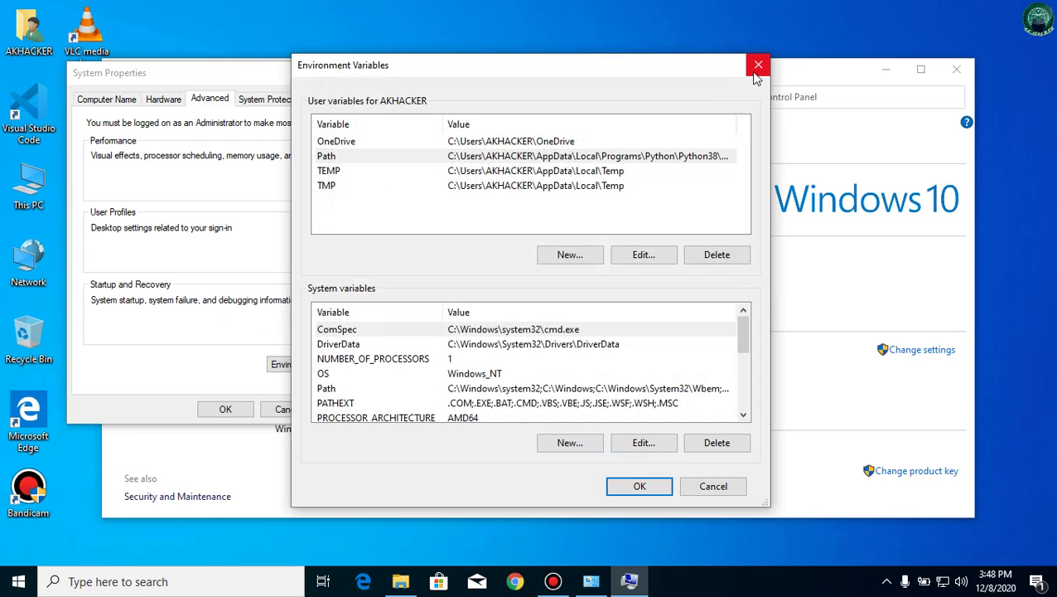
click(758, 66)
click(956, 69)
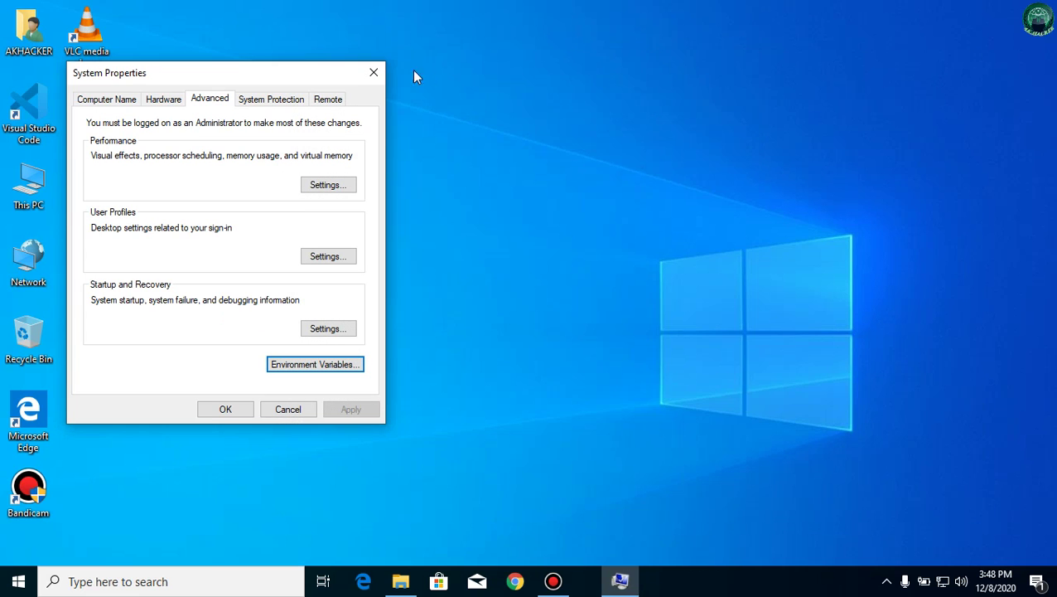
click(374, 72)
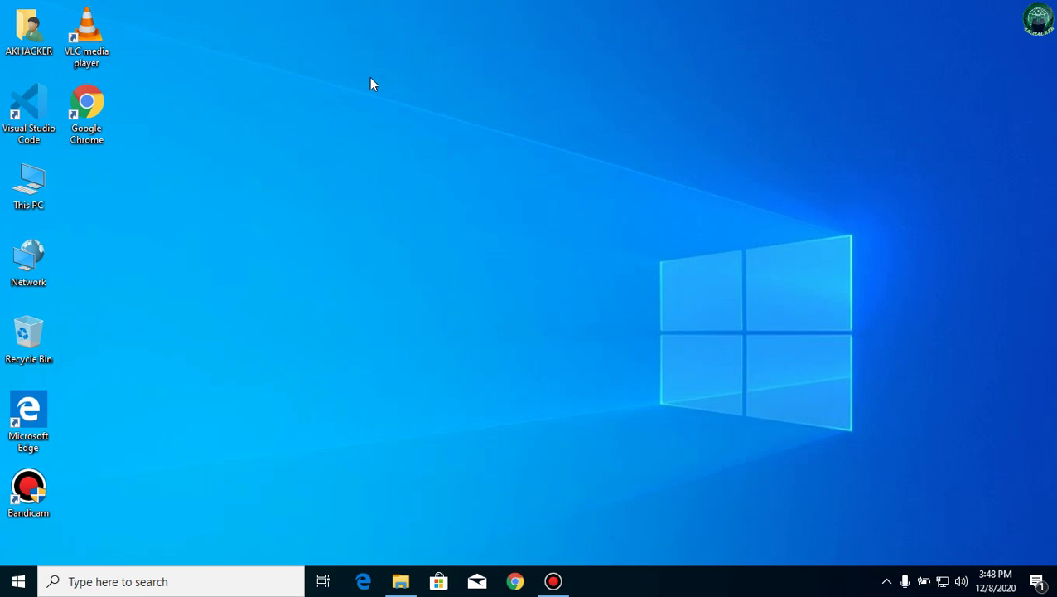
Launch Visual Studio Code from its desktop shortcut
double_click(48, 98)
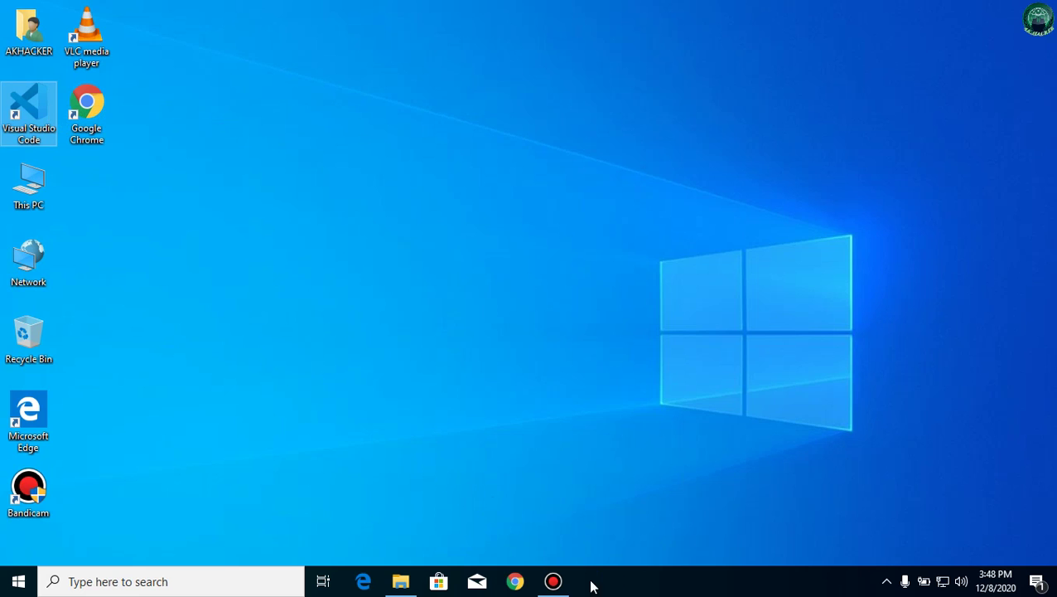
mouse_move(552, 580)
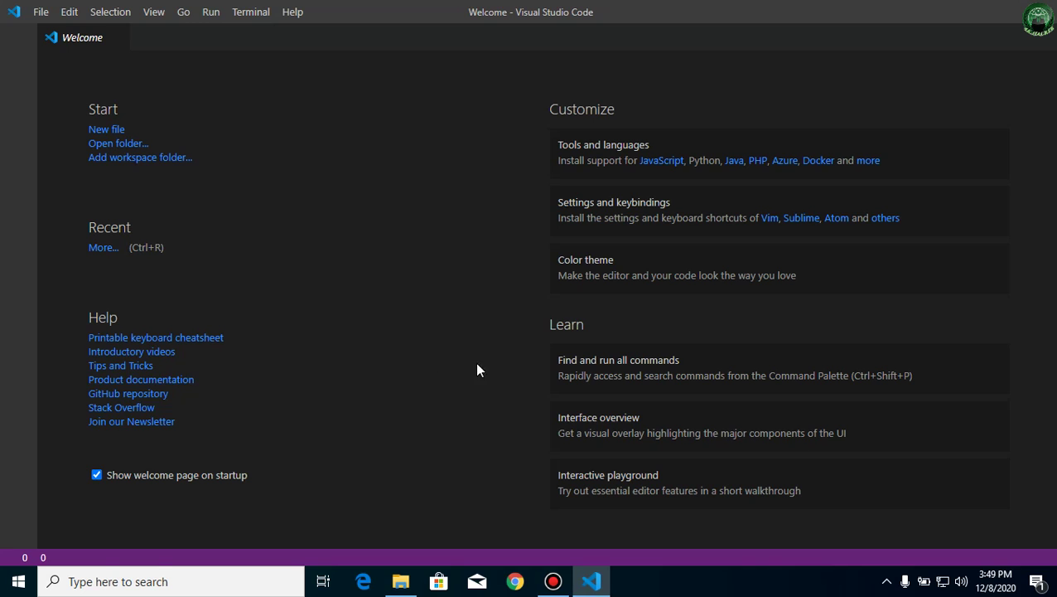
click(553, 580)
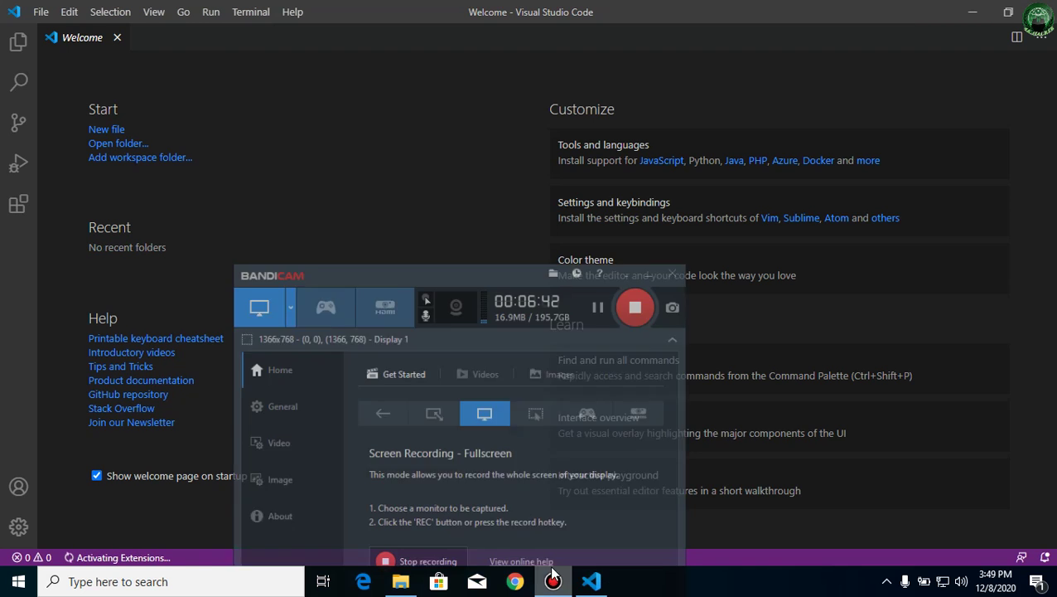
click(599, 288)
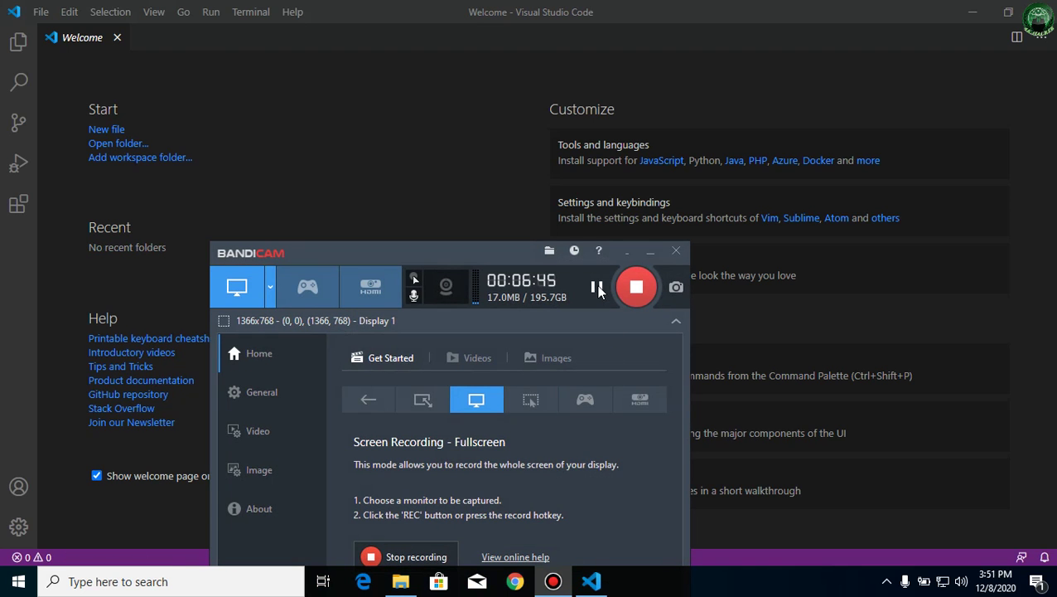
click(652, 252)
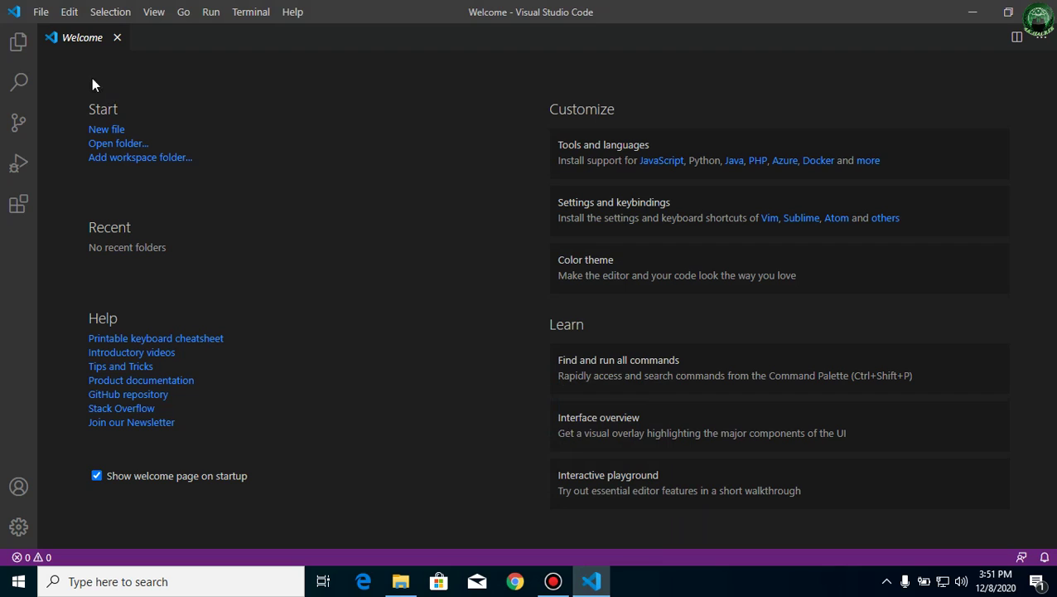
Close the Welcome page, look at the Explorer view and quit Visual Studio Code
click(118, 39)
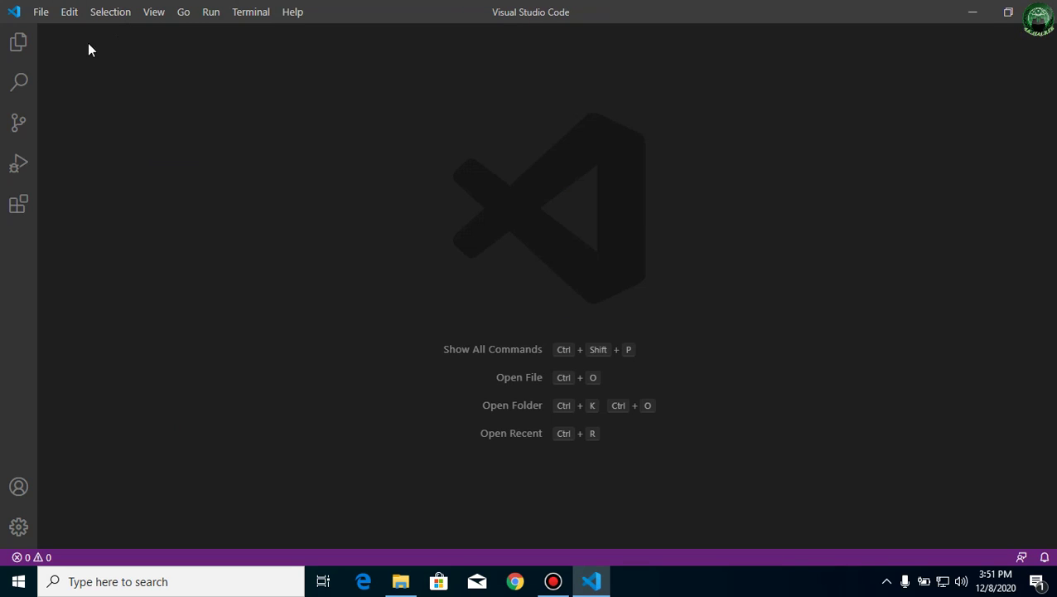
click(19, 47)
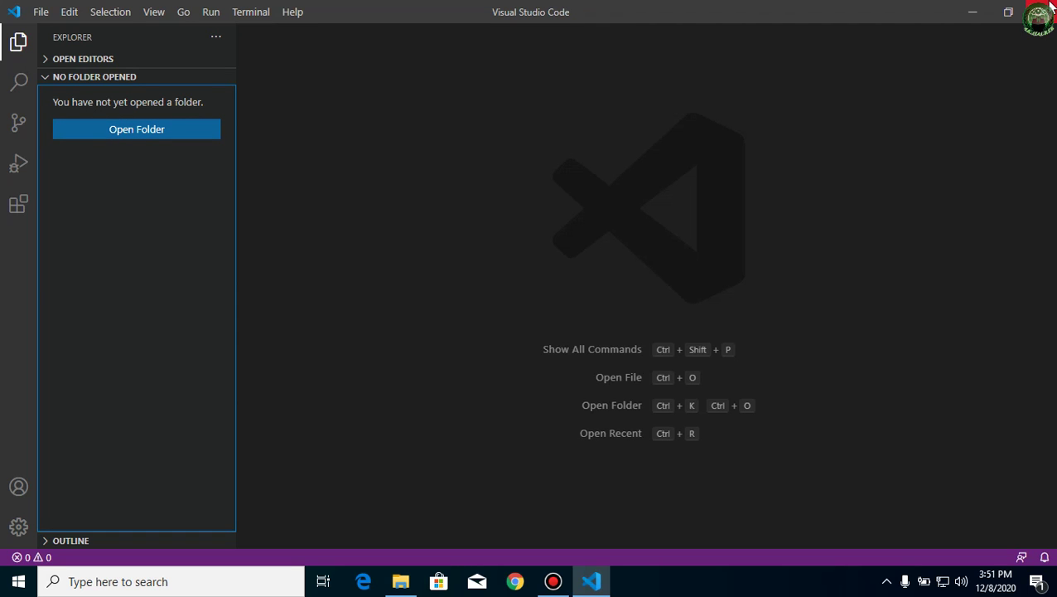
key(alt+F4)
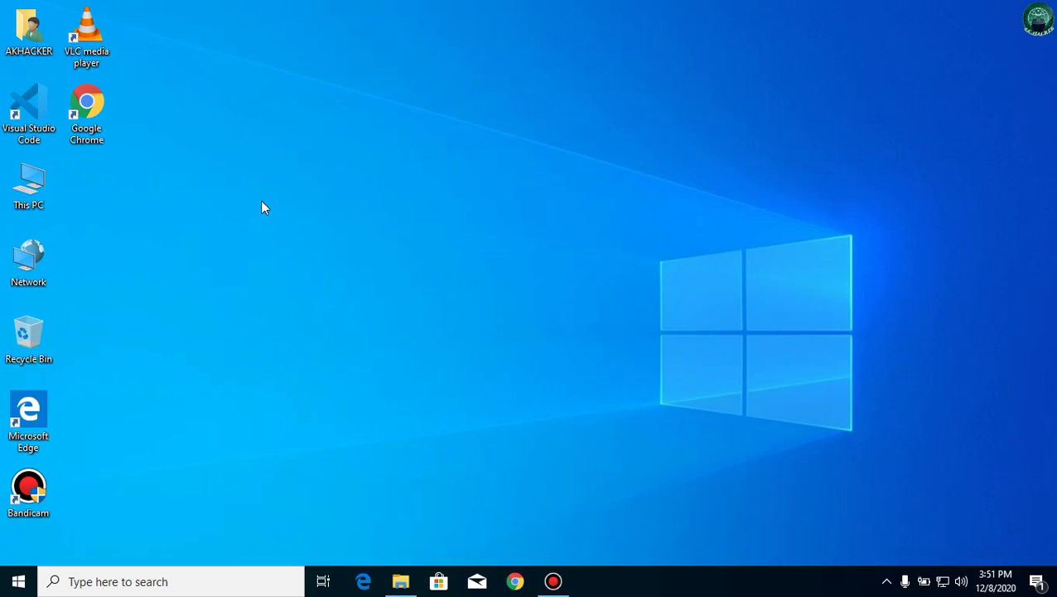
Create a new folder named course on the desktop
right_click(261, 202)
mouse_move(411, 328)
click(444, 328)
text(course)
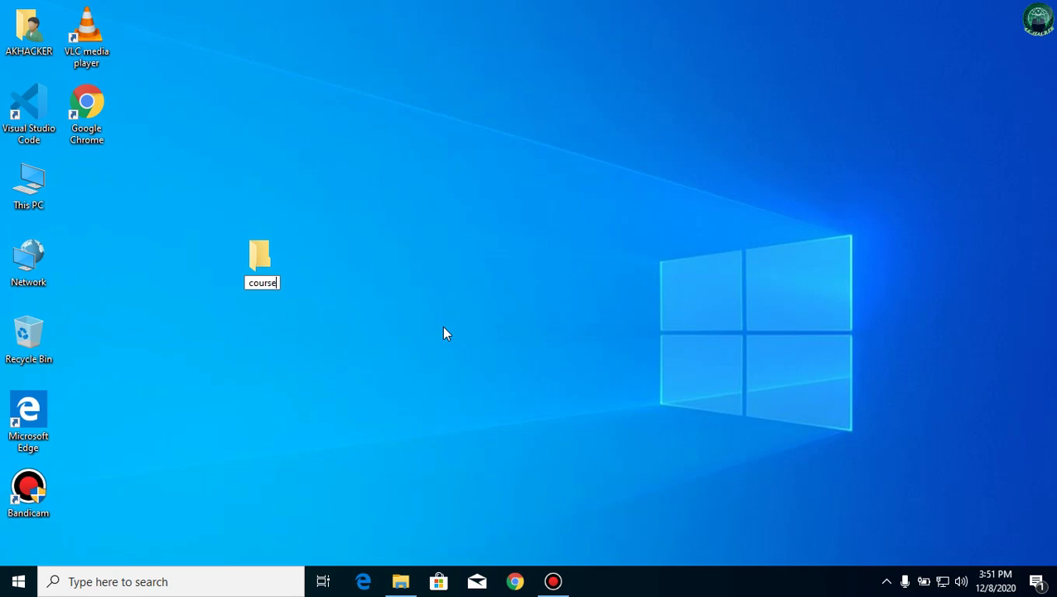
key(Return)
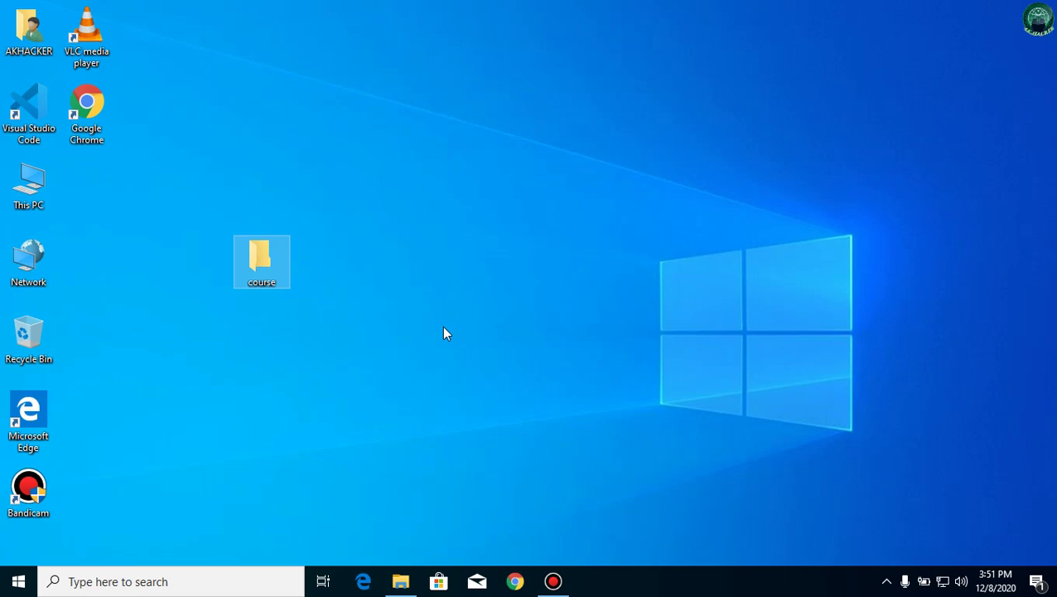
Open the course folder, load it in Visual Studio Code with Open with Code, and close its File Explorer window
key(Return)
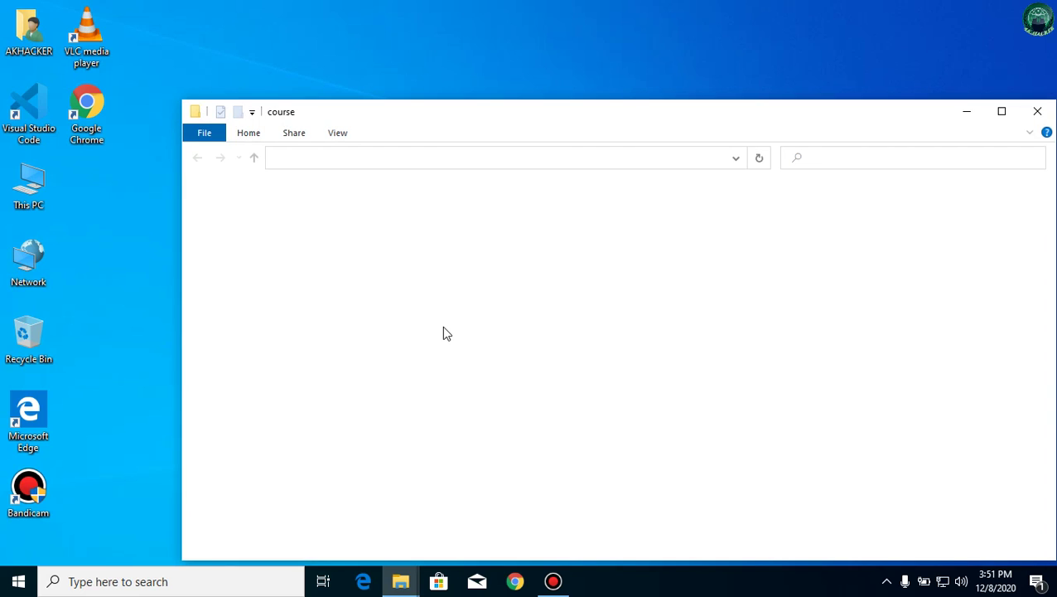
right_click(516, 315)
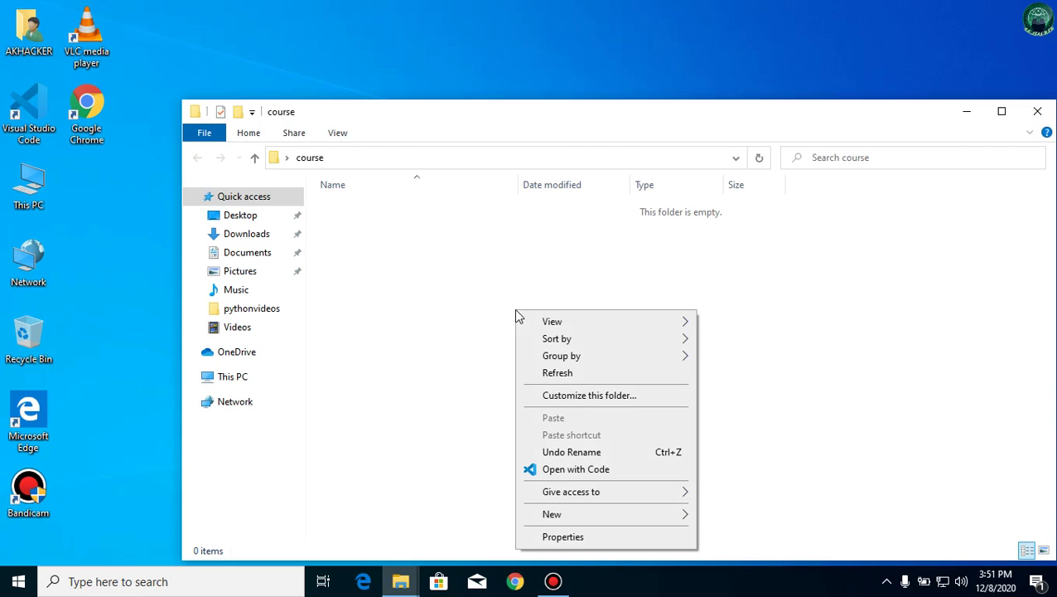
click(593, 471)
click(1037, 111)
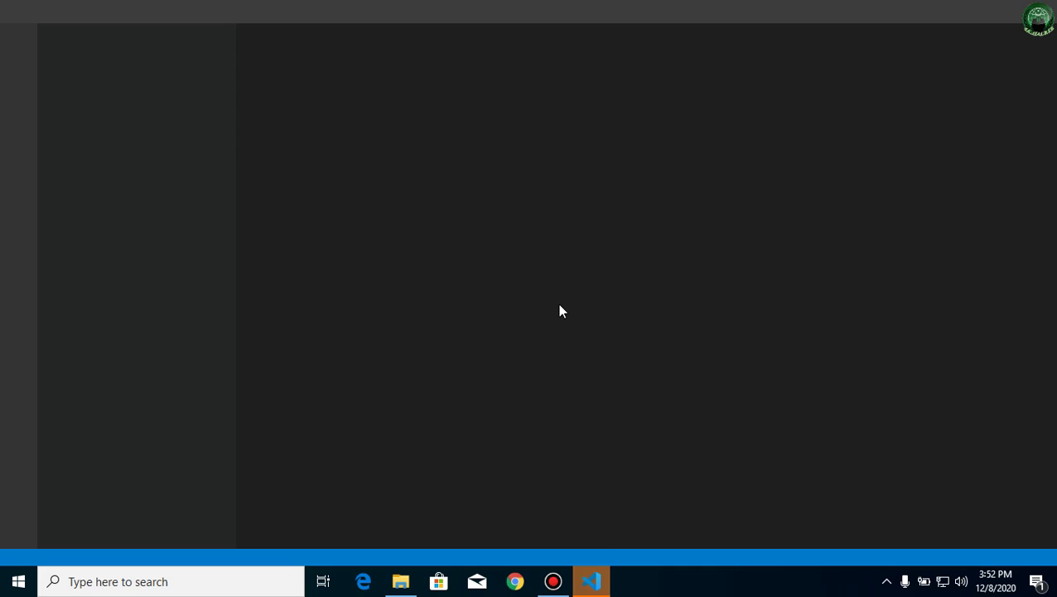
click(606, 576)
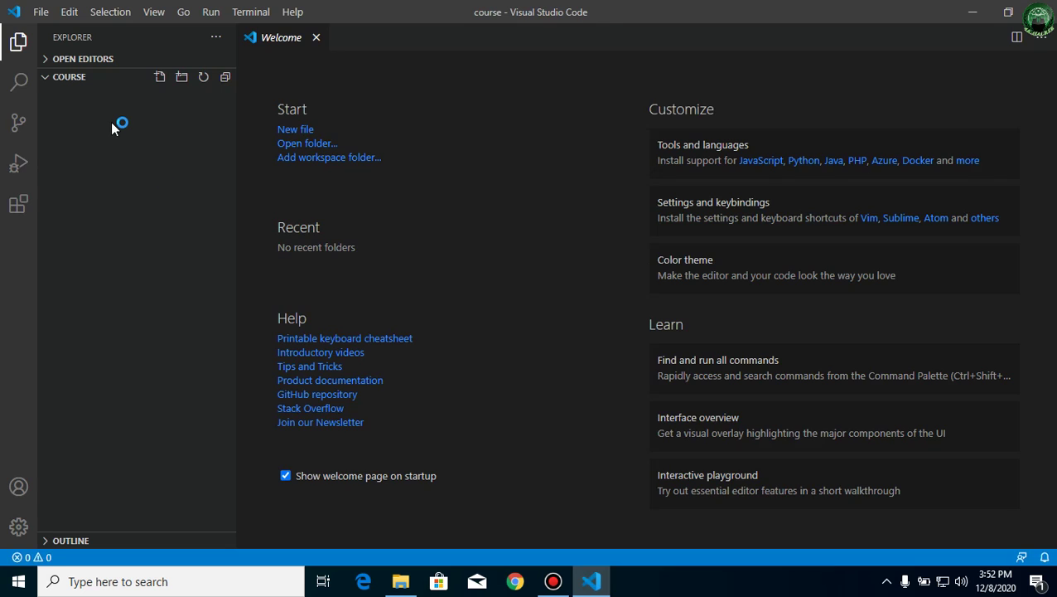
Search the extensions marketplace for python and select the Python extension by Microsoft
click(17, 207)
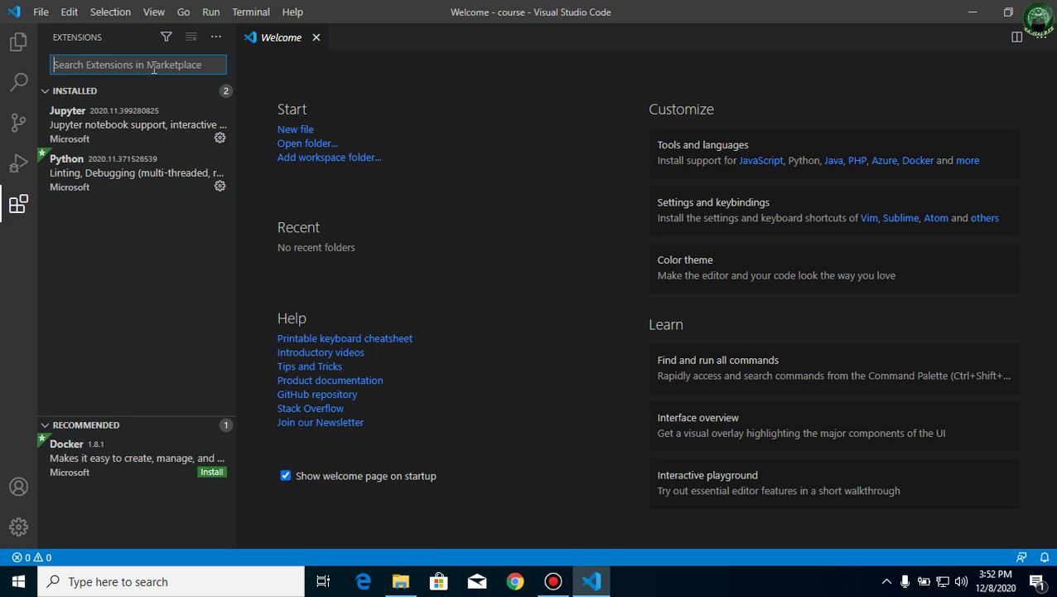
text(python)
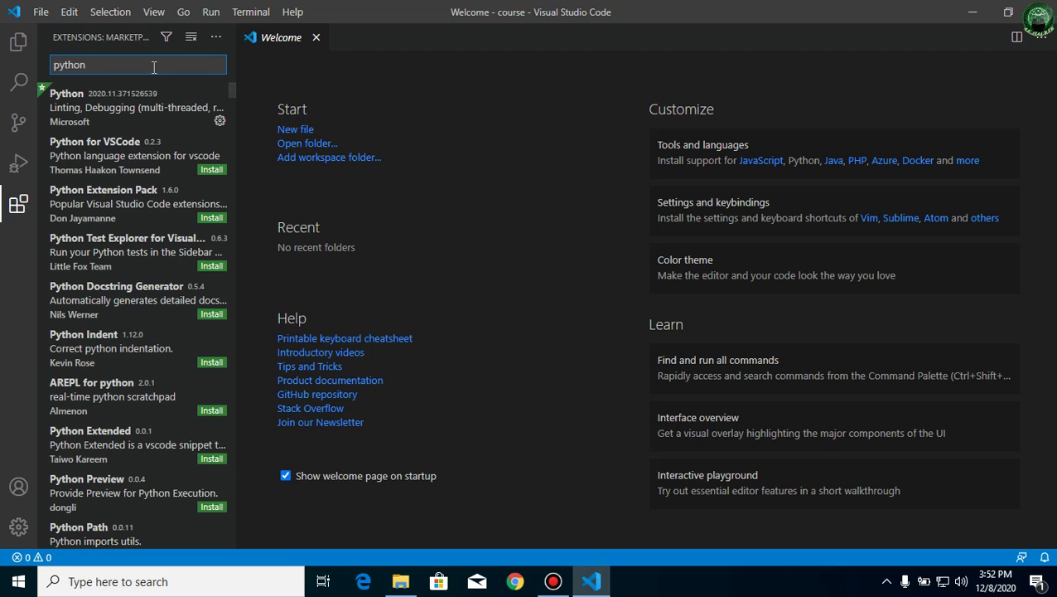
click(163, 122)
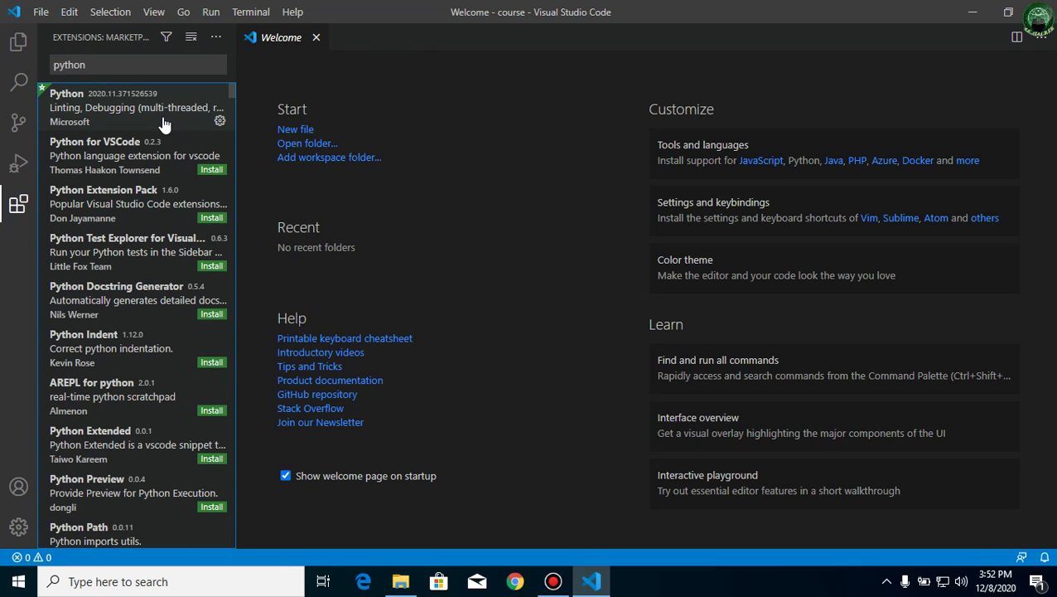
View the Python extension's details page, switch to the course folder's file explorer and close the details page
click(163, 123)
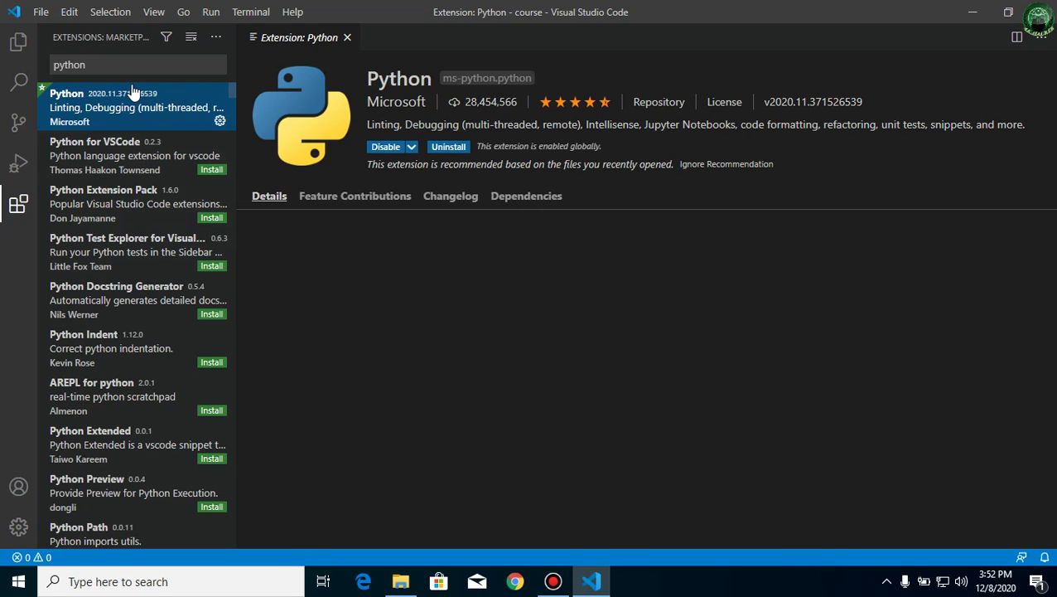
click(13, 58)
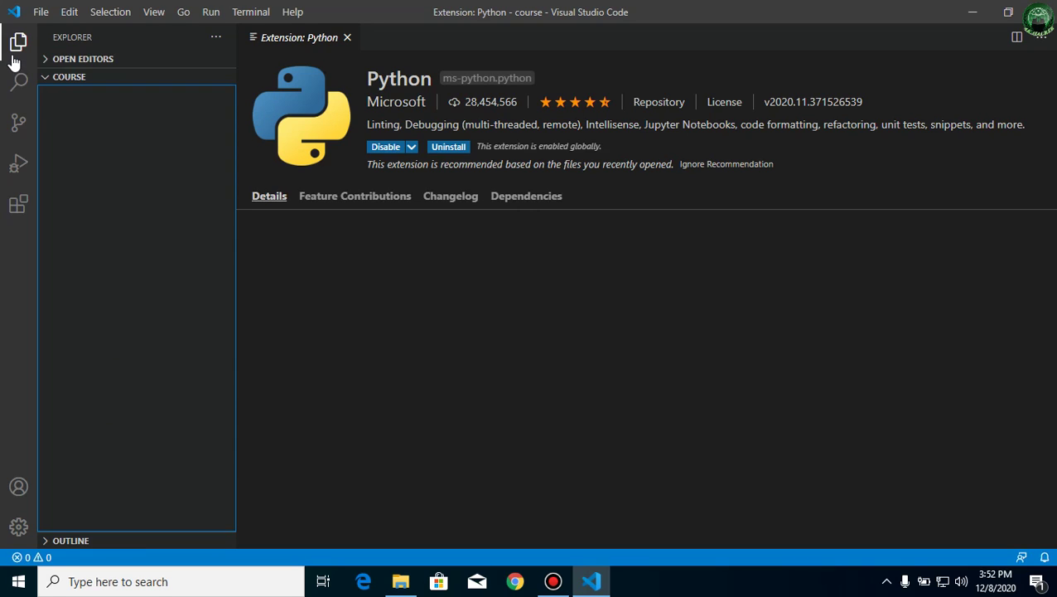
click(347, 38)
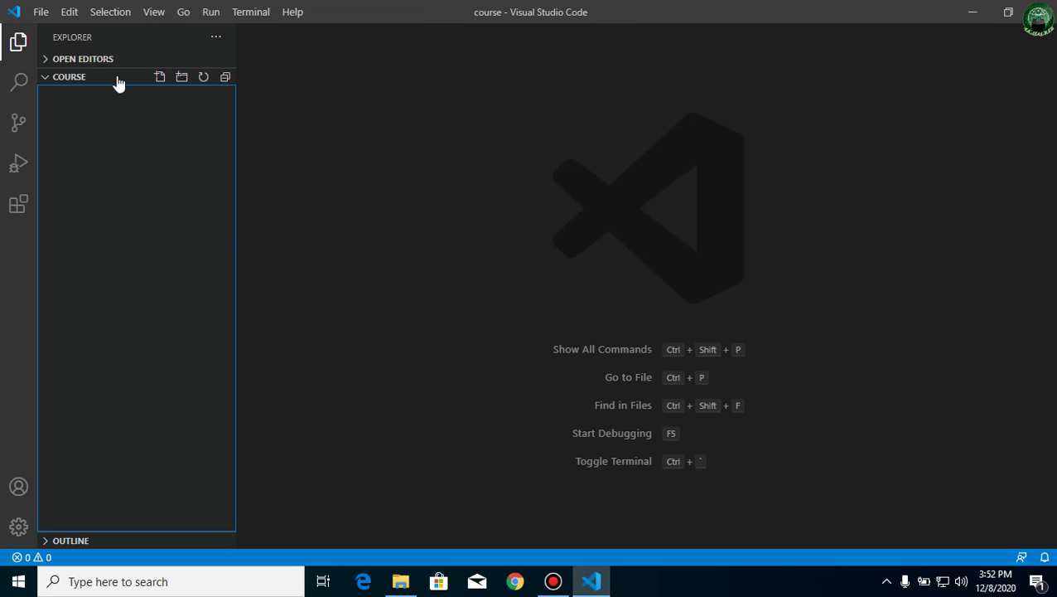
Create a new file named first.py in the course folder
click(161, 79)
text(f)
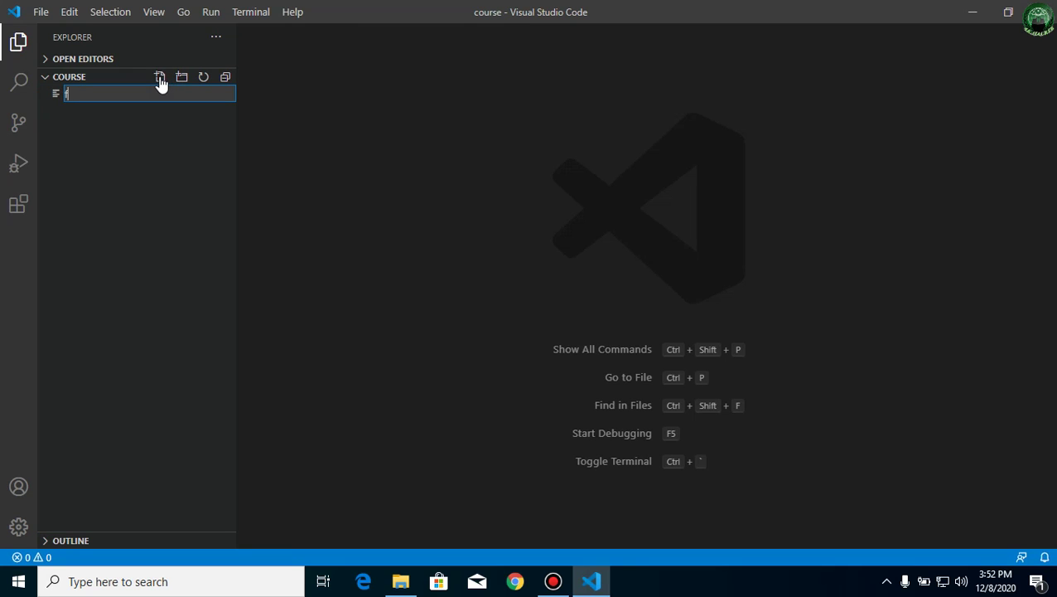
text(irst.py)
key(Escape)
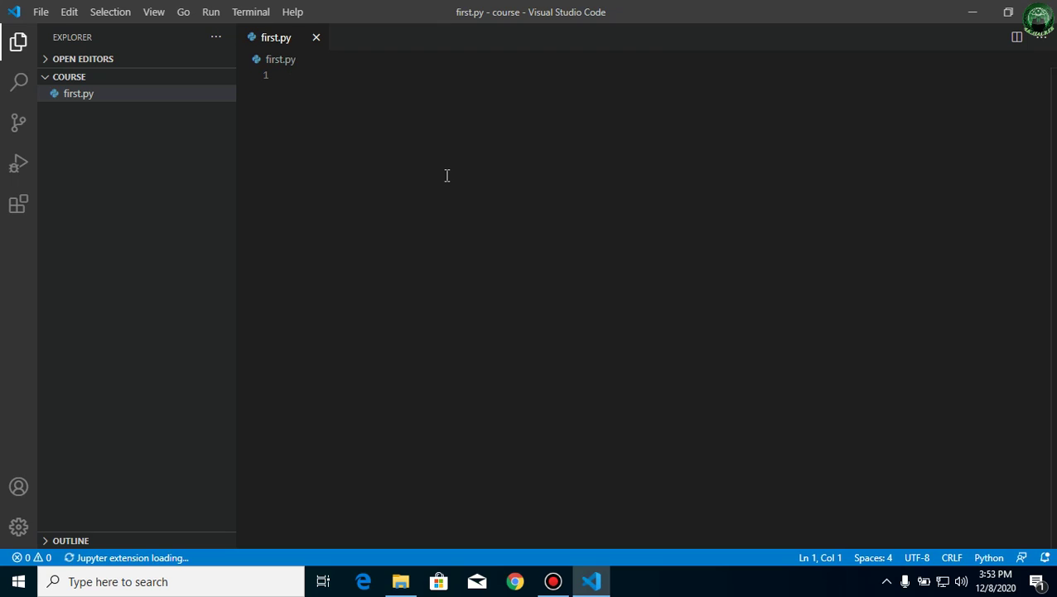
Write print("HI BRO") as the only line of first.py, then save and run the file
text(python)
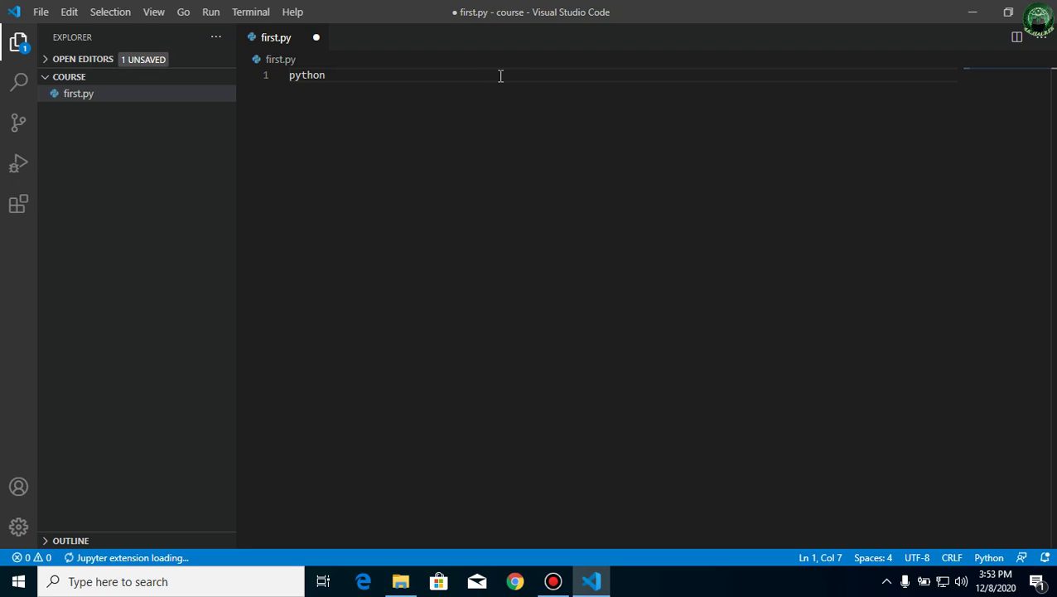
key(ctrl+BackSpace)
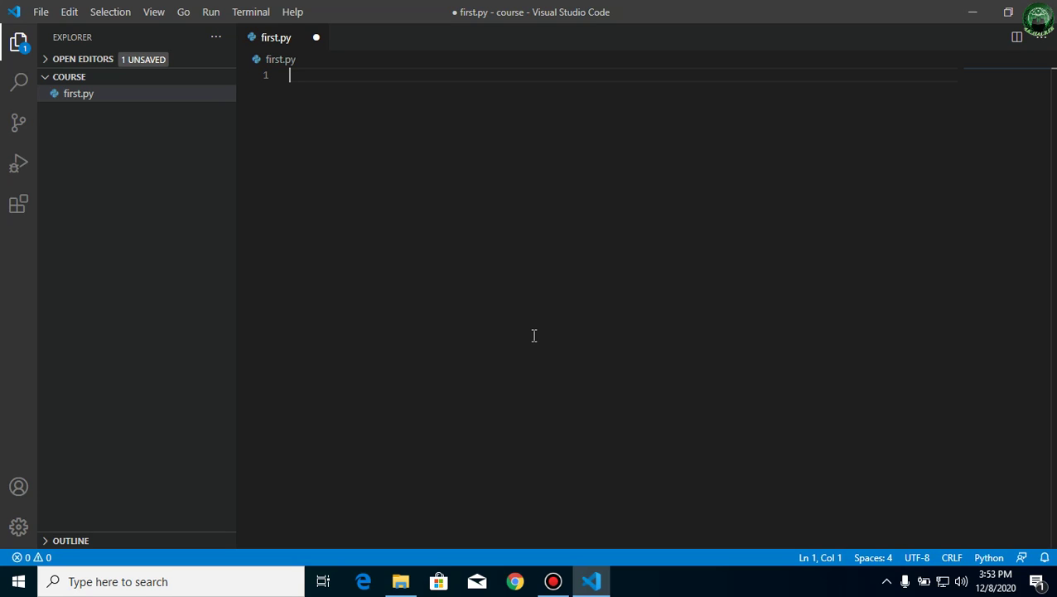
text(print()
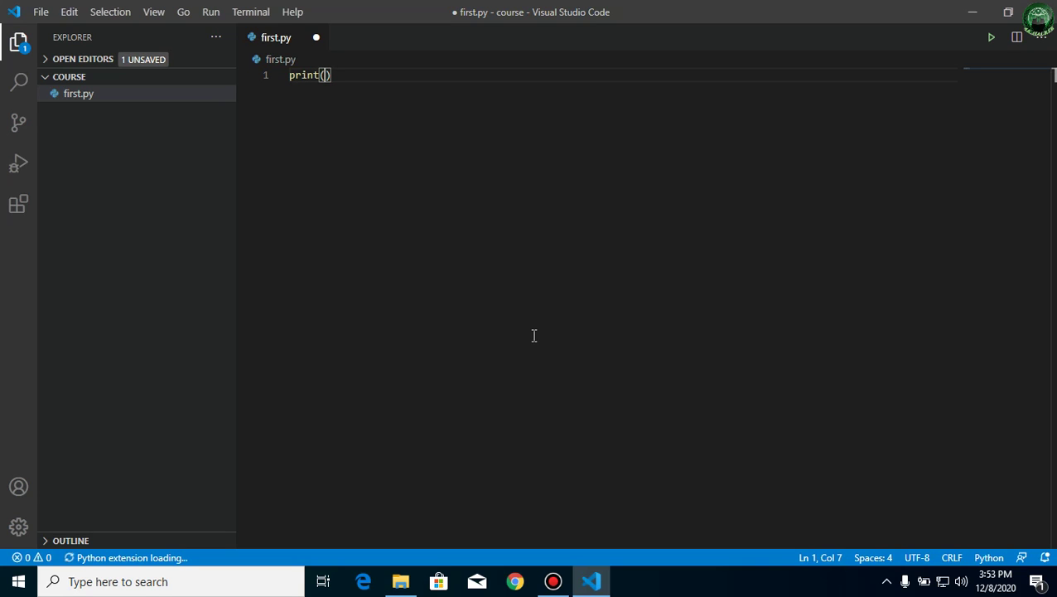
text("HI BRO)
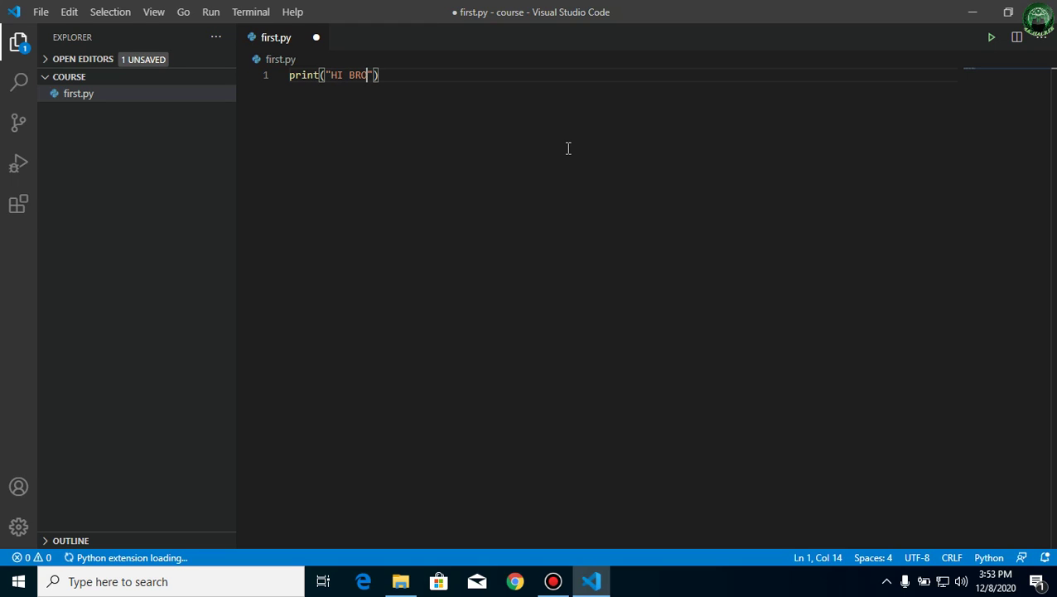
key(ctrl+s)
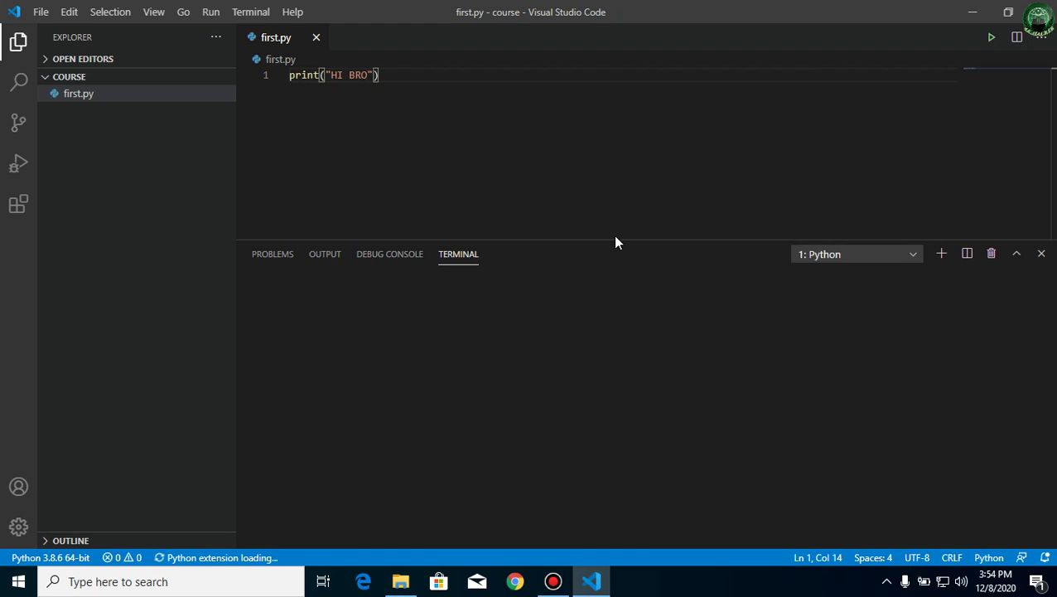
Enlarge the terminal area and compare the script's output line with the text in the print statement of first.py
drag(615, 239, 622, 146)
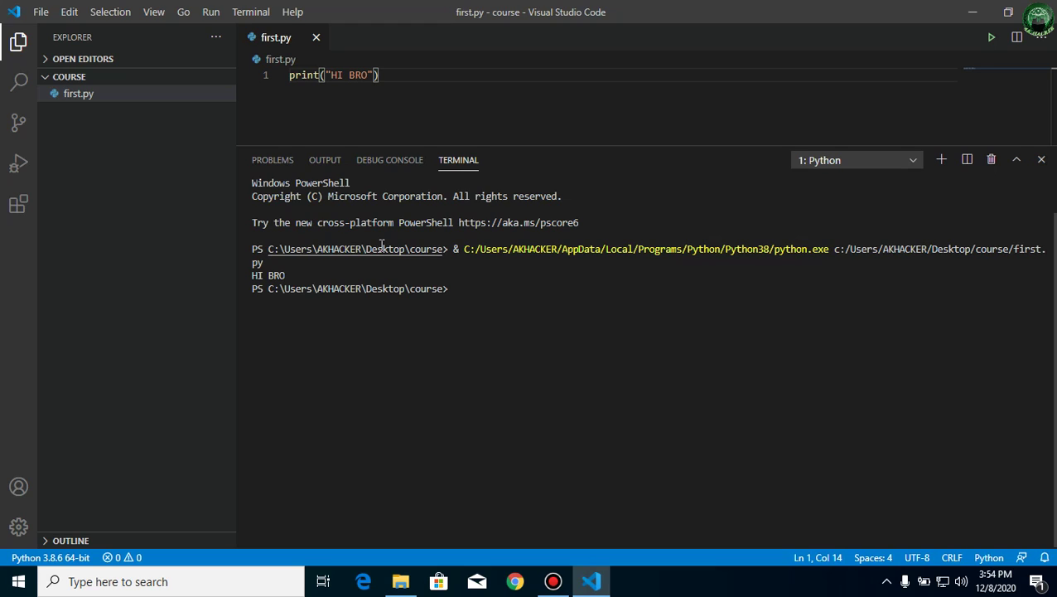
drag(287, 275, 239, 275)
click(274, 277)
triple_click(288, 276)
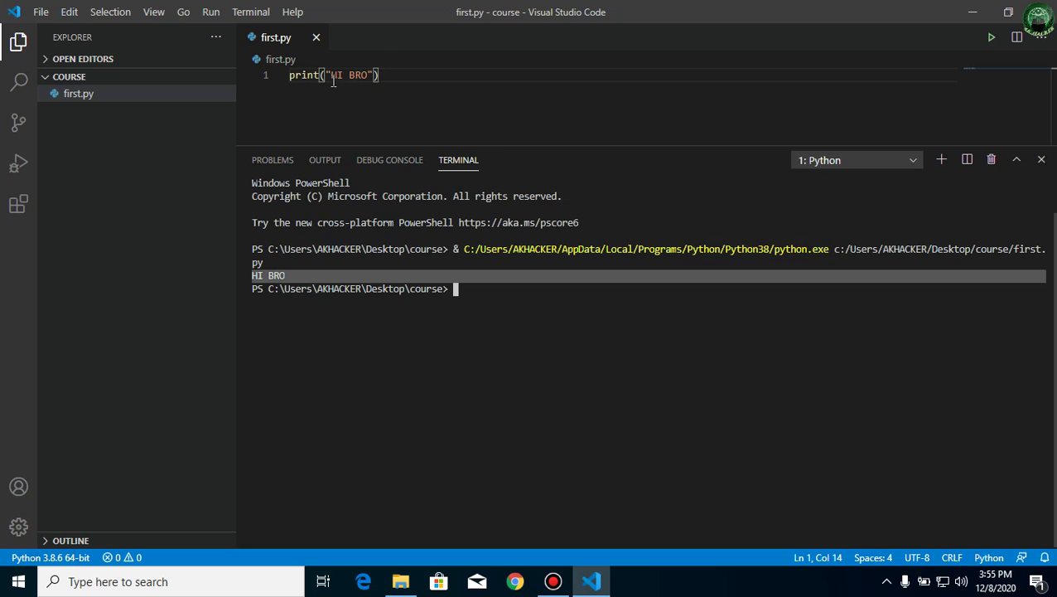
drag(332, 75, 369, 76)
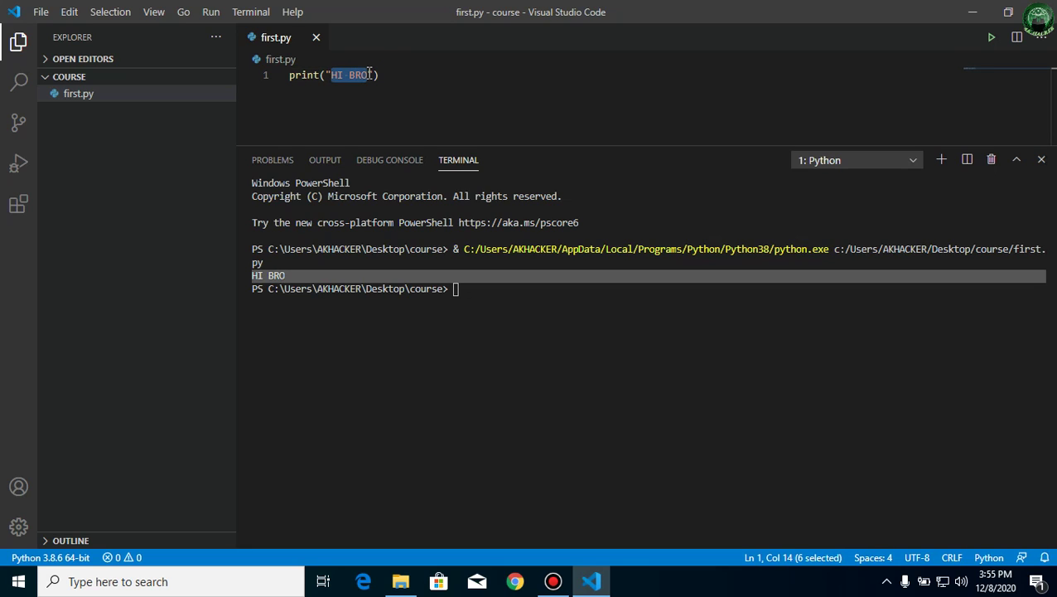
drag(414, 84, 233, 75)
click(484, 113)
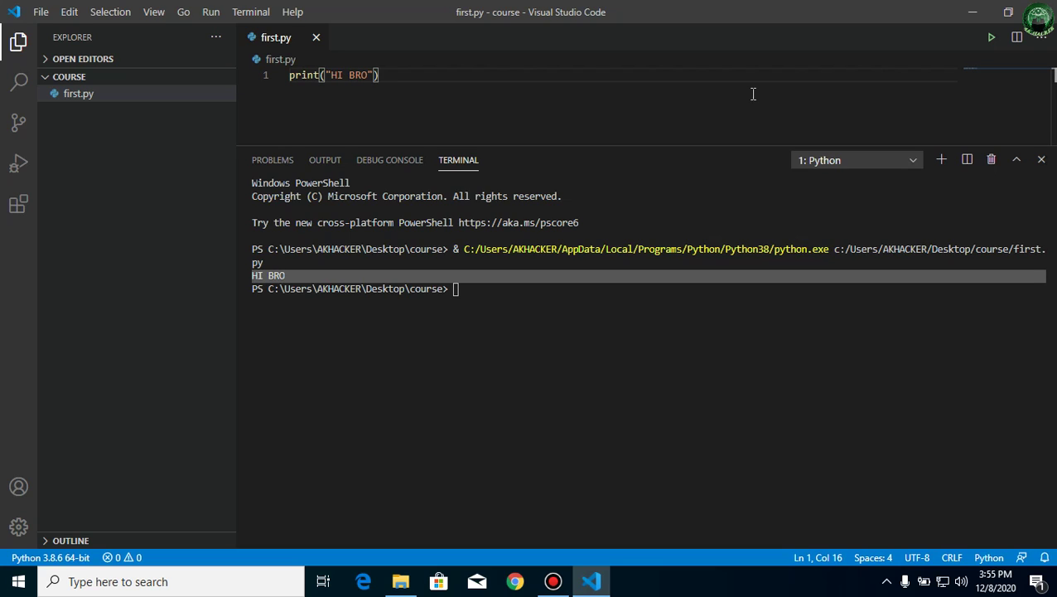
Kill the Python terminal and close Visual Studio Code
click(991, 160)
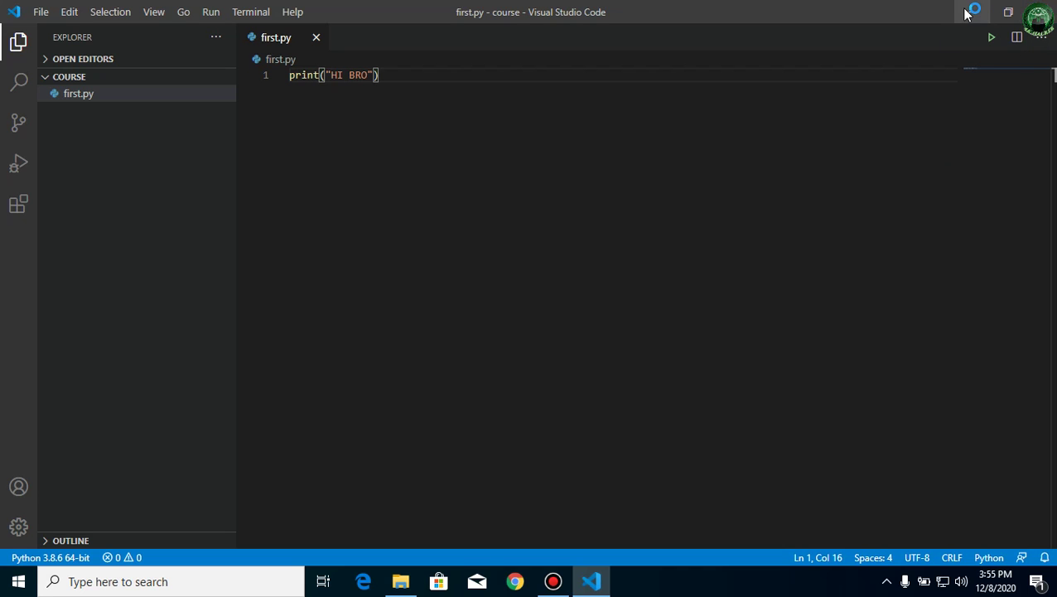
click(1042, 11)
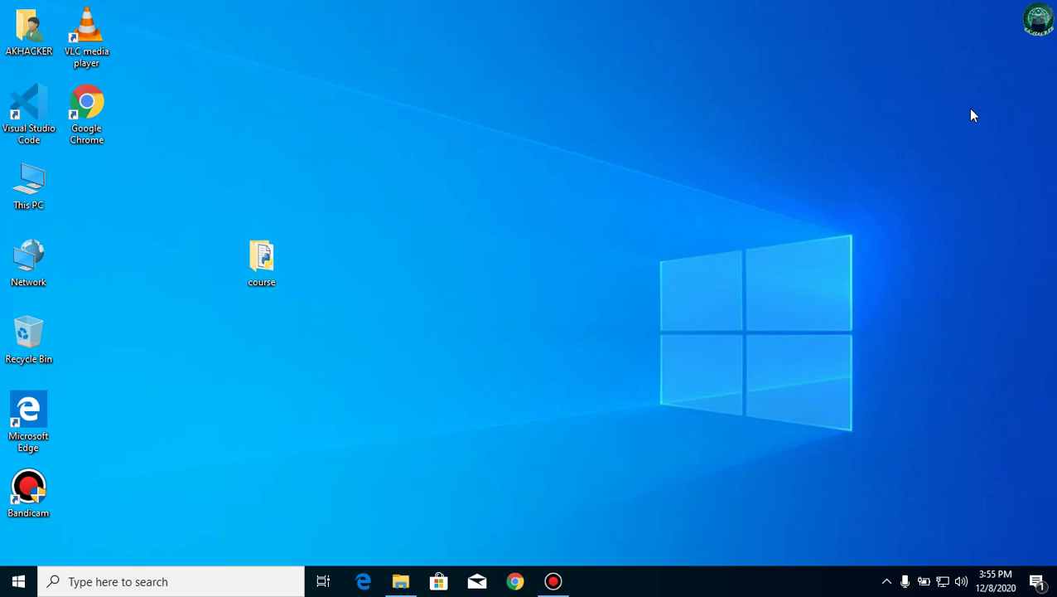